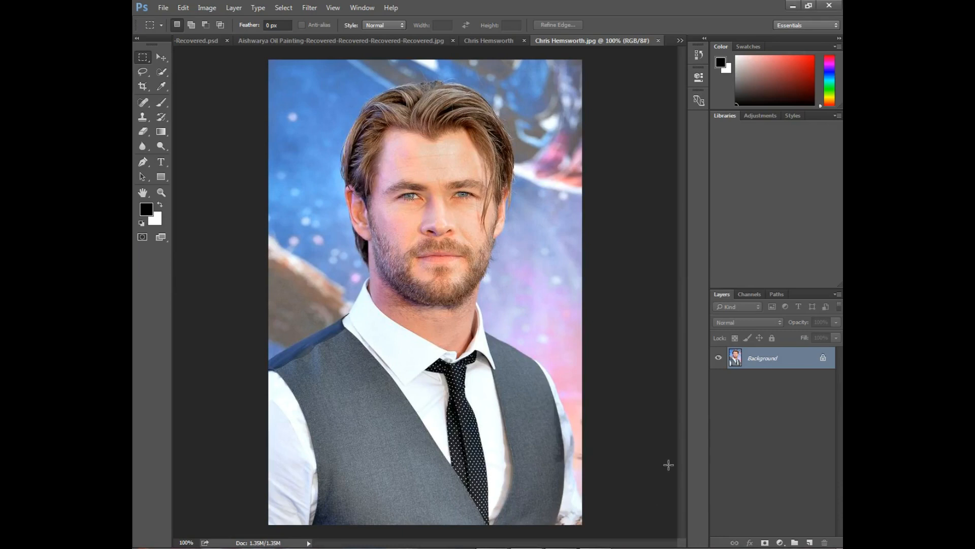
Duplicate the background layer and apply Shadows/Highlights to the copy, adjusting the shadows amount
key(ctrl+j)
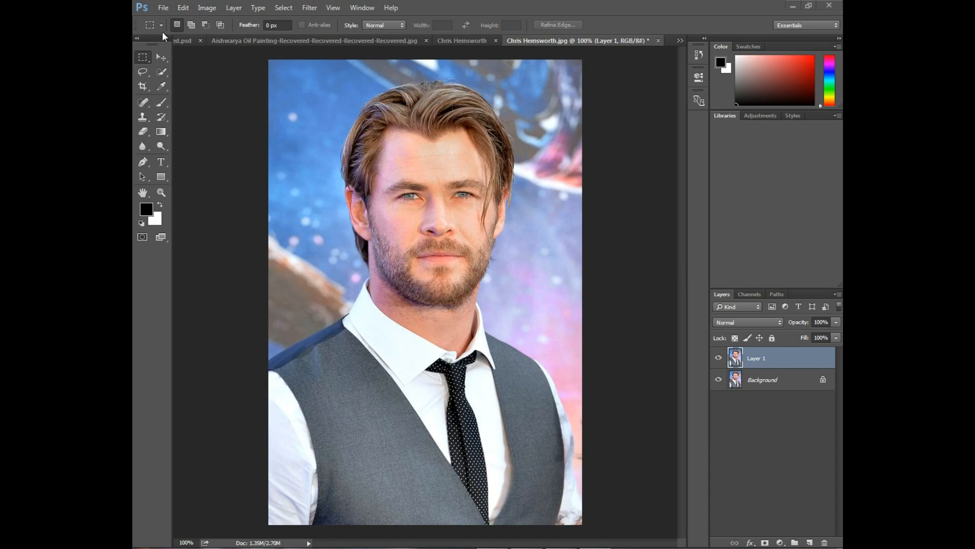
click(200, 9)
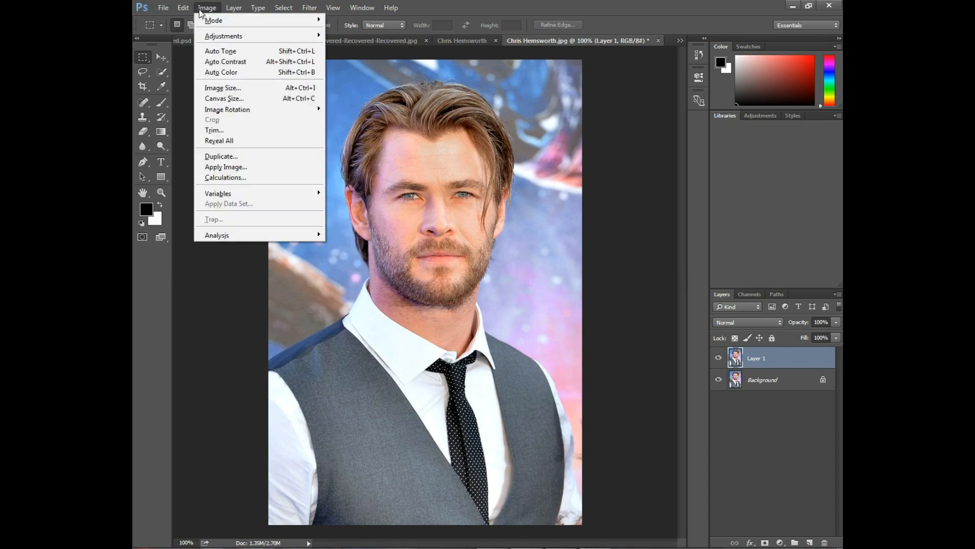
mouse_move(180, 6)
mouse_move(223, 36)
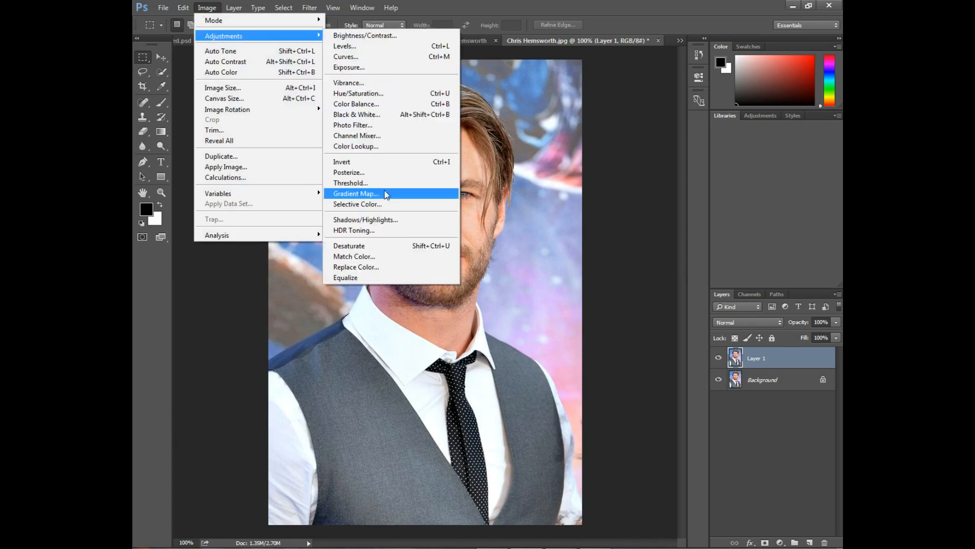
click(383, 221)
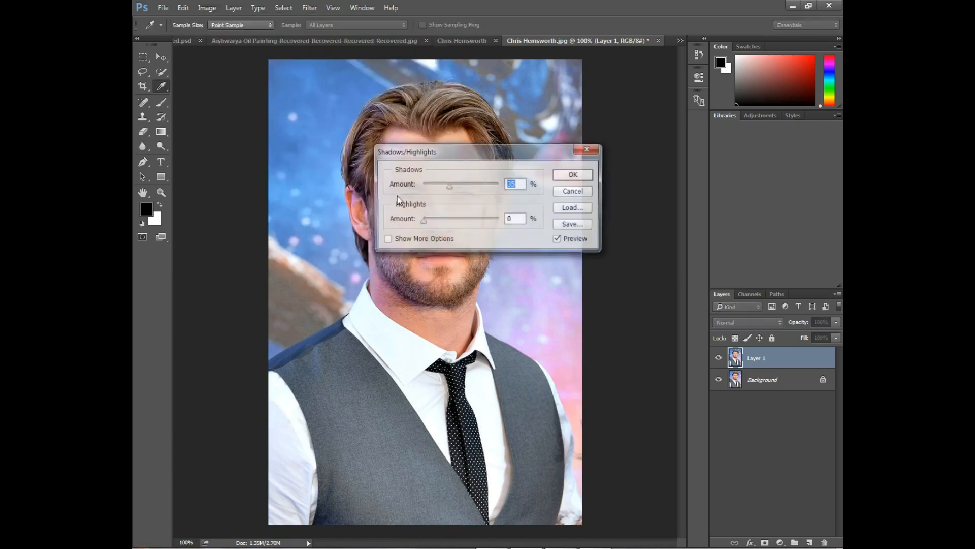
drag(461, 154, 589, 198)
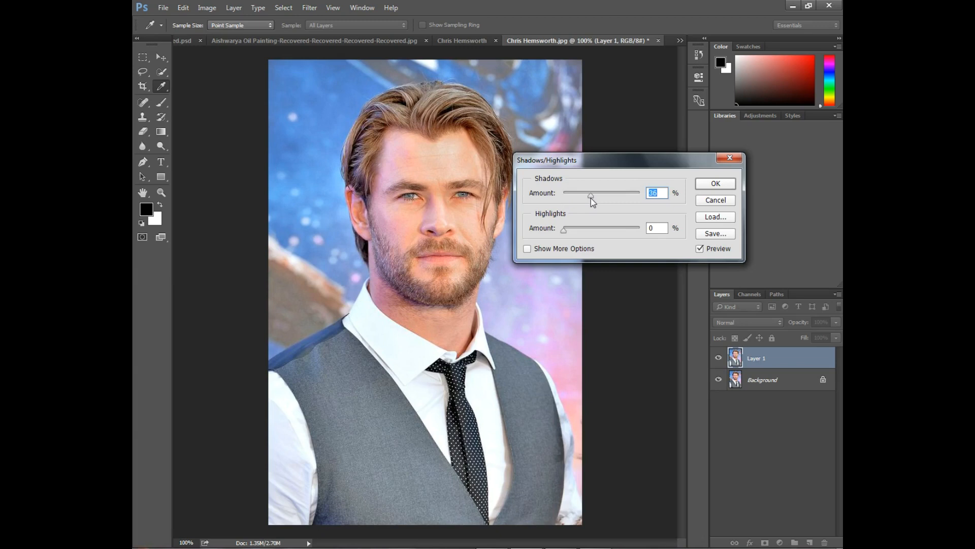
drag(569, 164, 586, 163)
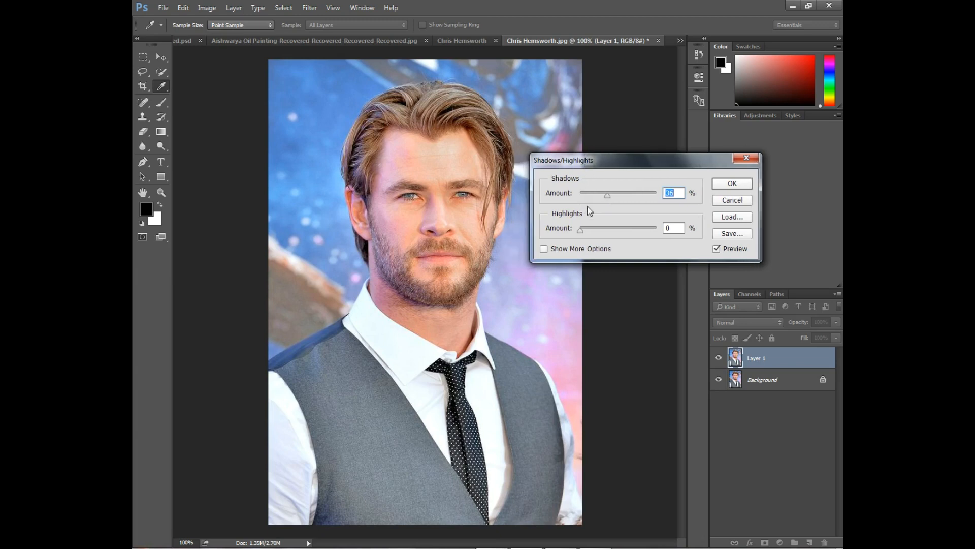
drag(582, 229, 577, 233)
click(732, 184)
key(m)
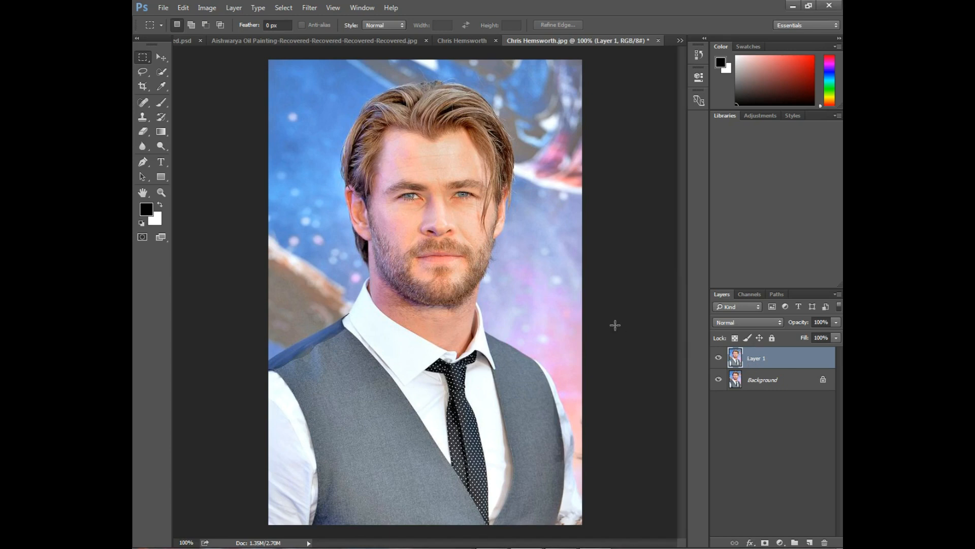
Duplicate Layer 1 and apply a High Pass filter to the copy with a small radius
key(ctrl+j)
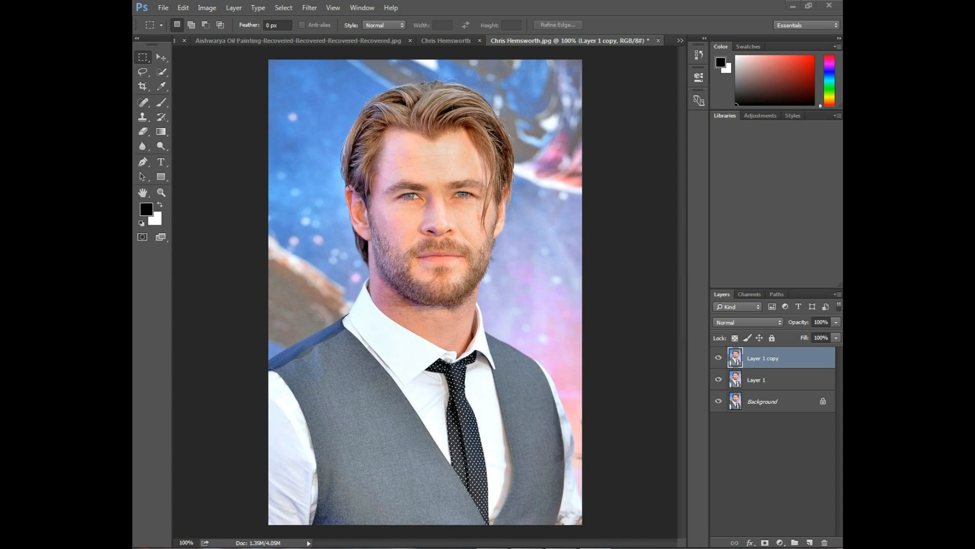
click(304, 9)
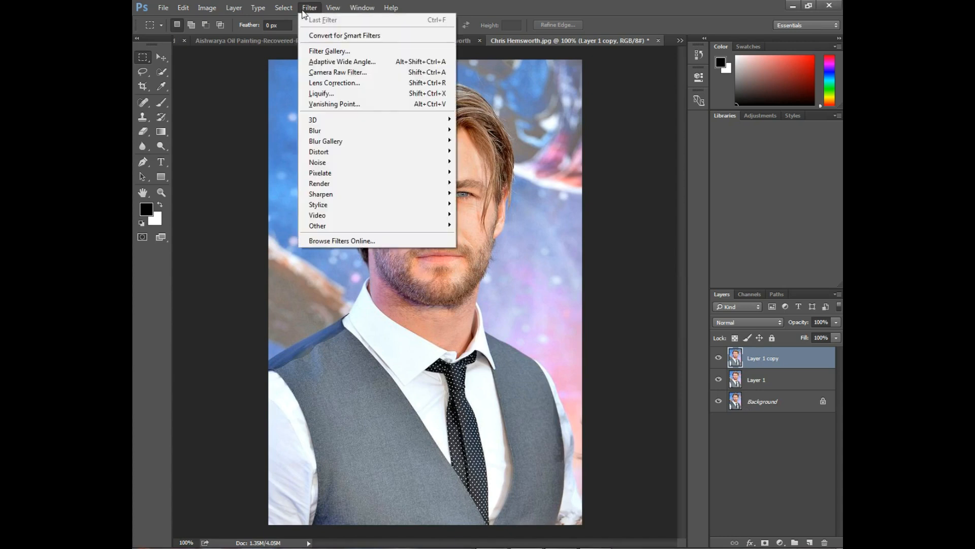
mouse_move(346, 226)
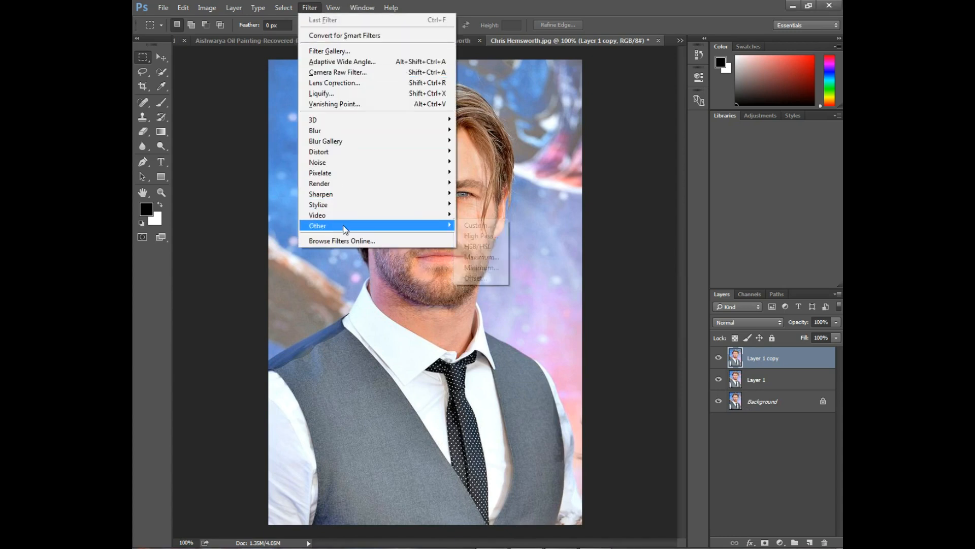
click(481, 235)
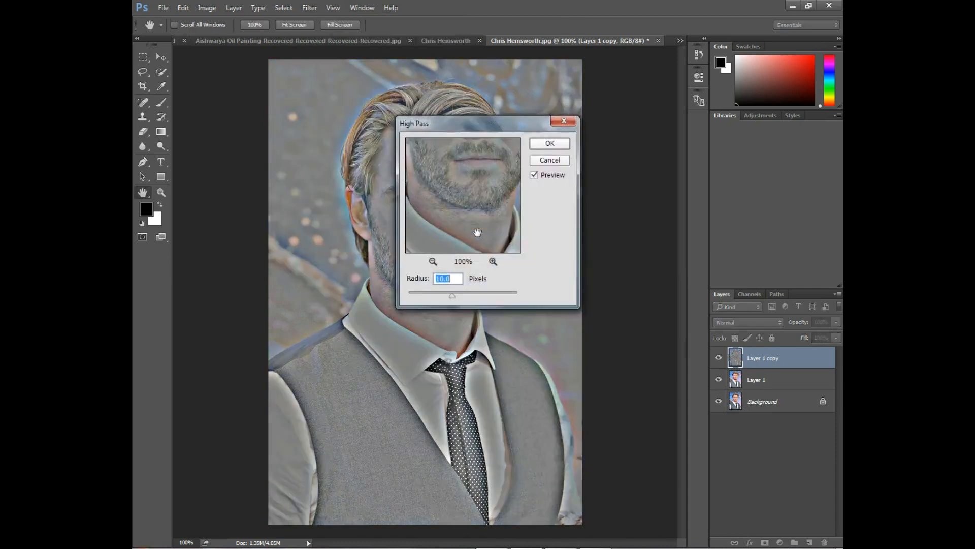
drag(455, 120, 577, 186)
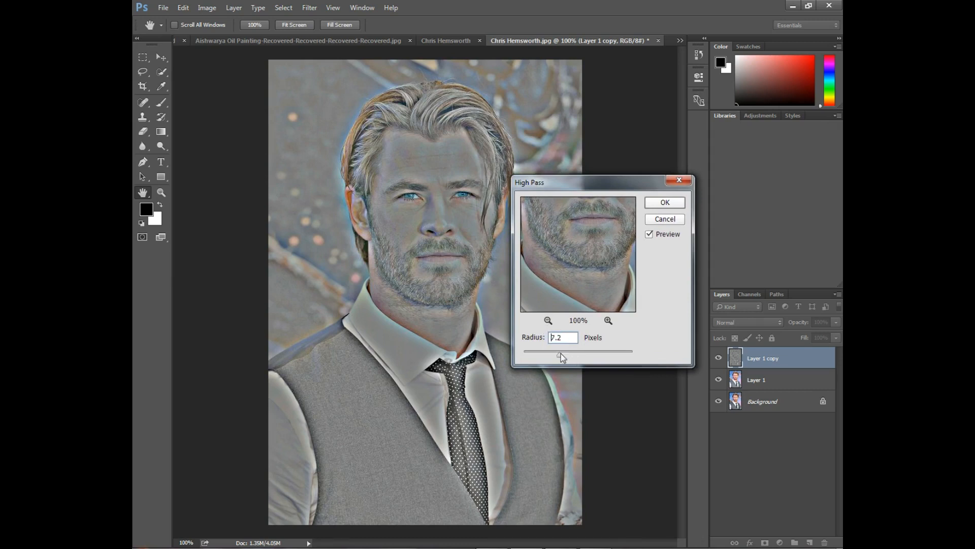
drag(527, 355, 526, 355)
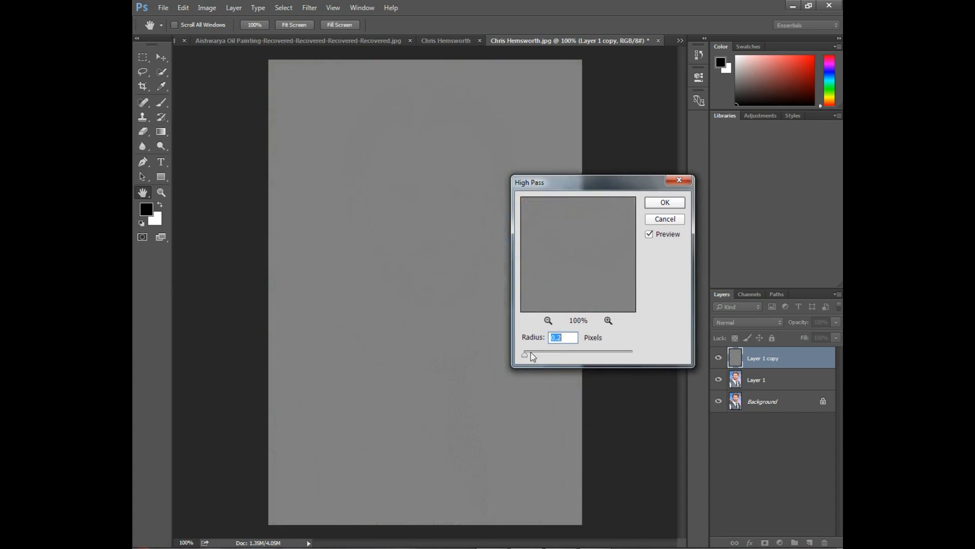
text(0.4)
drag(528, 354, 538, 358)
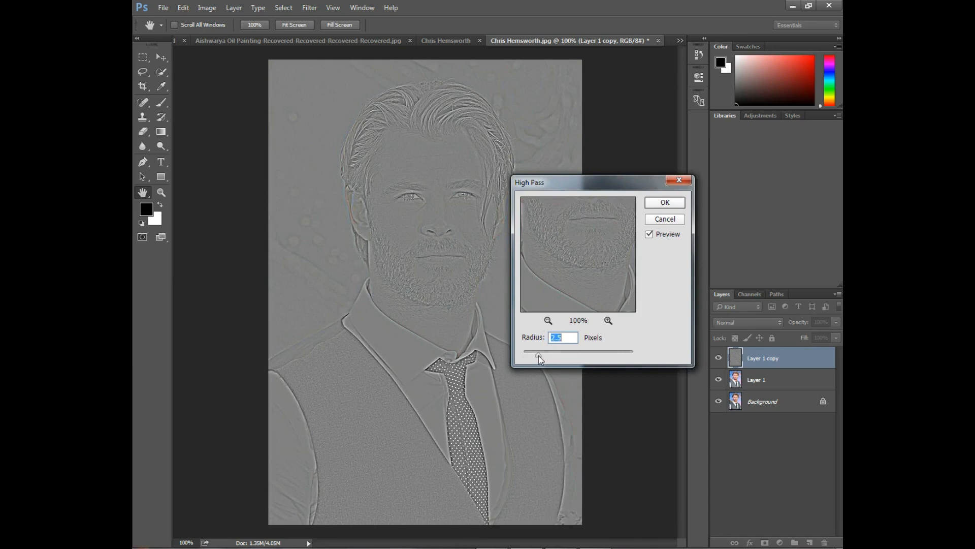
click(656, 202)
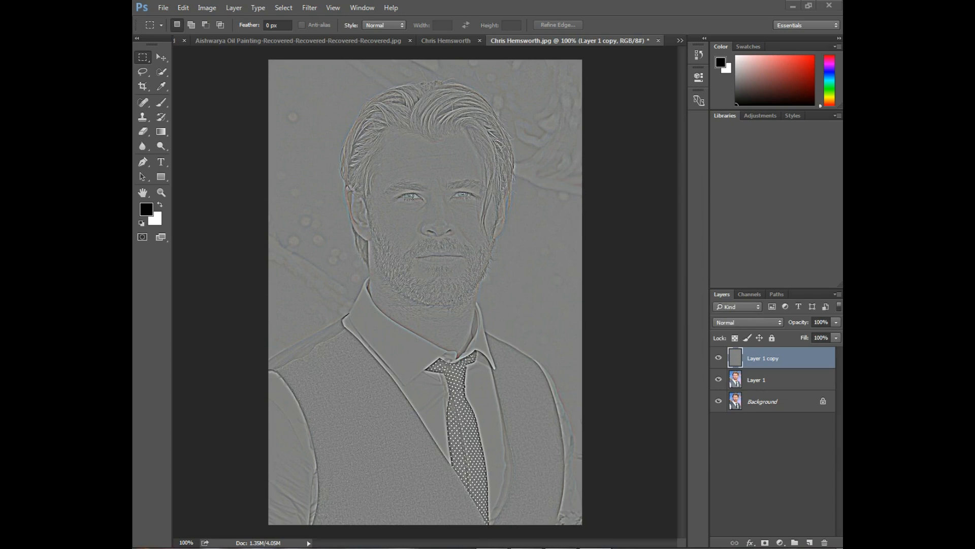
Set the high-pass layer's blend mode to Overlay
click(778, 321)
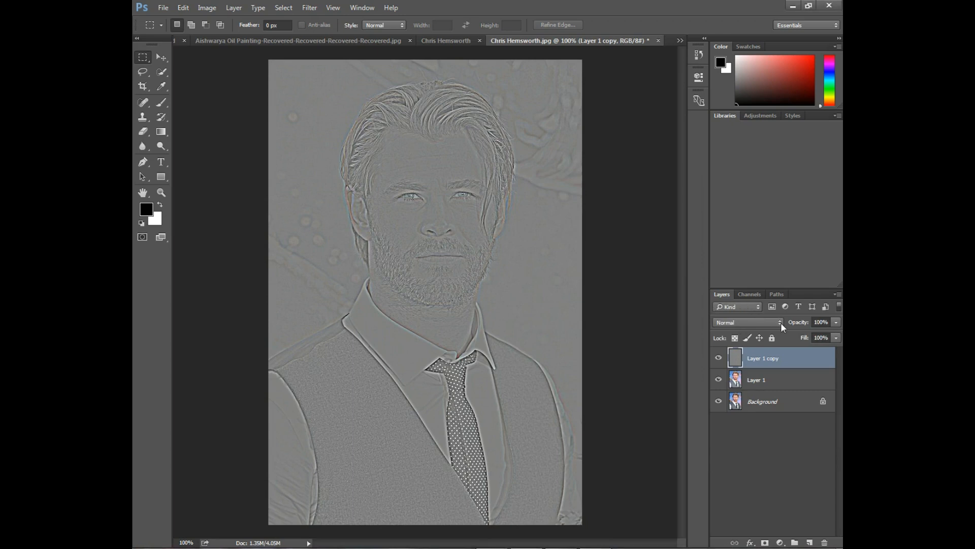
click(781, 322)
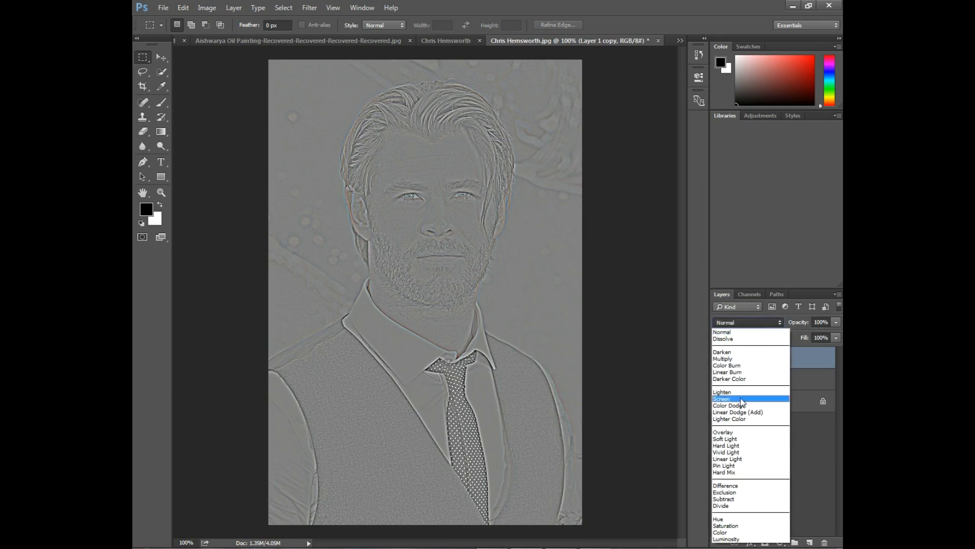
click(744, 432)
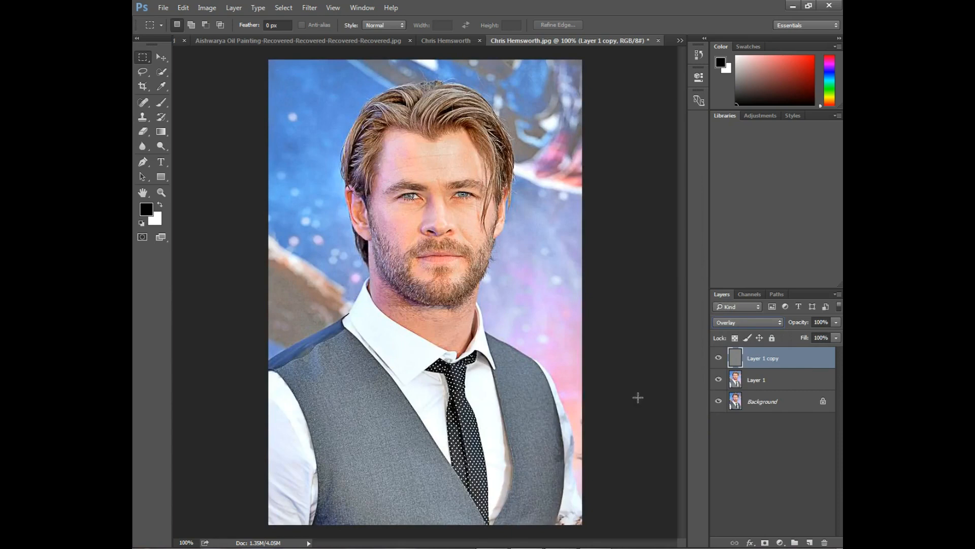
click(623, 547)
Stamp all visible layers into a new merged layer and duplicate that layer
key(ctrl+shift+alt+e)
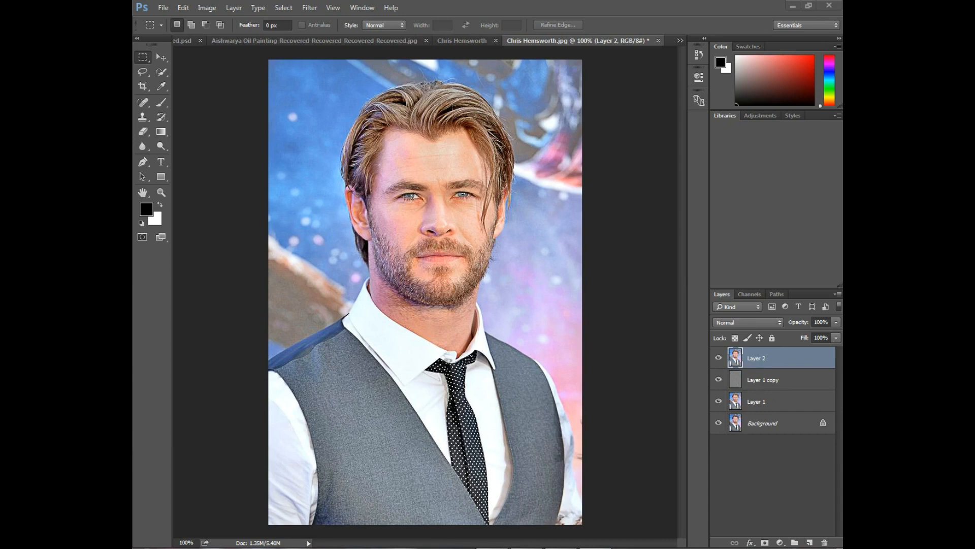
click(662, 442)
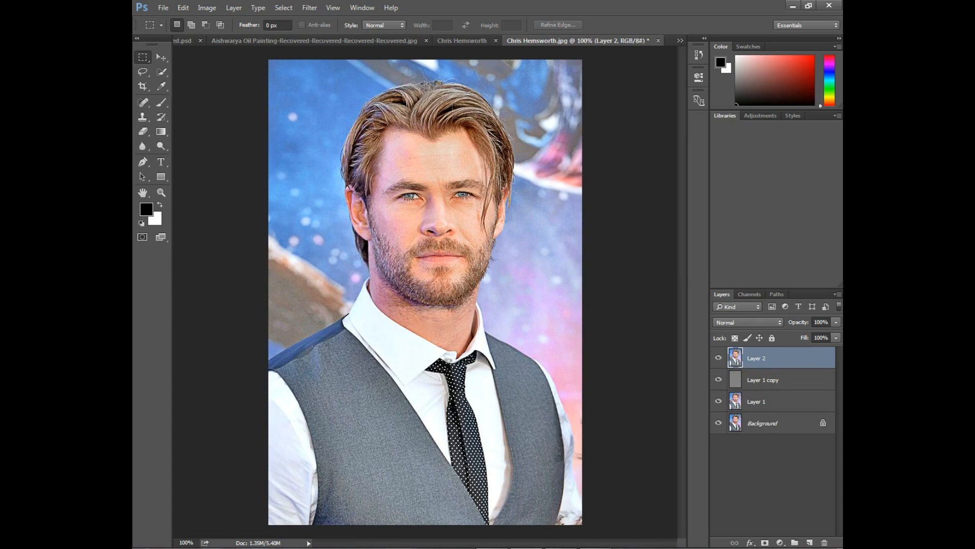
key(ctrl+j)
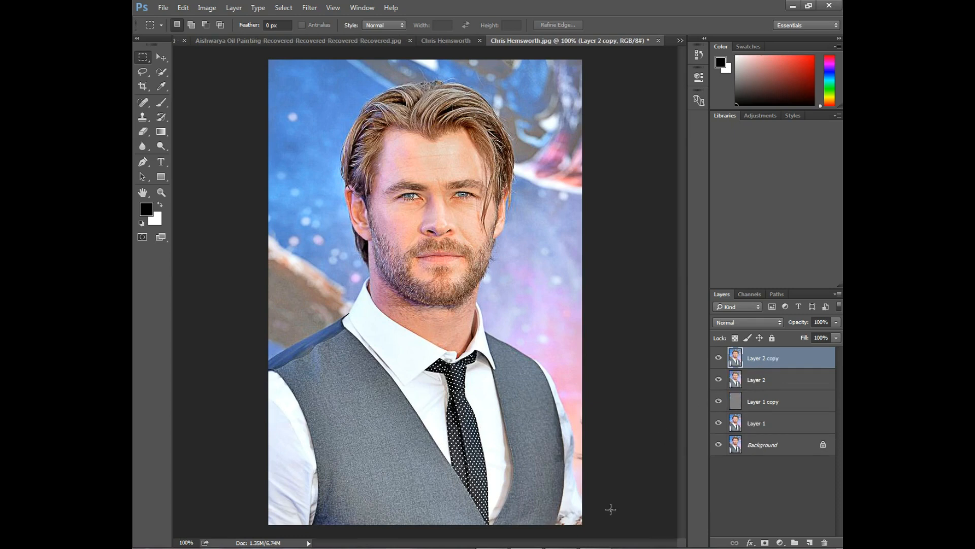
click(734, 548)
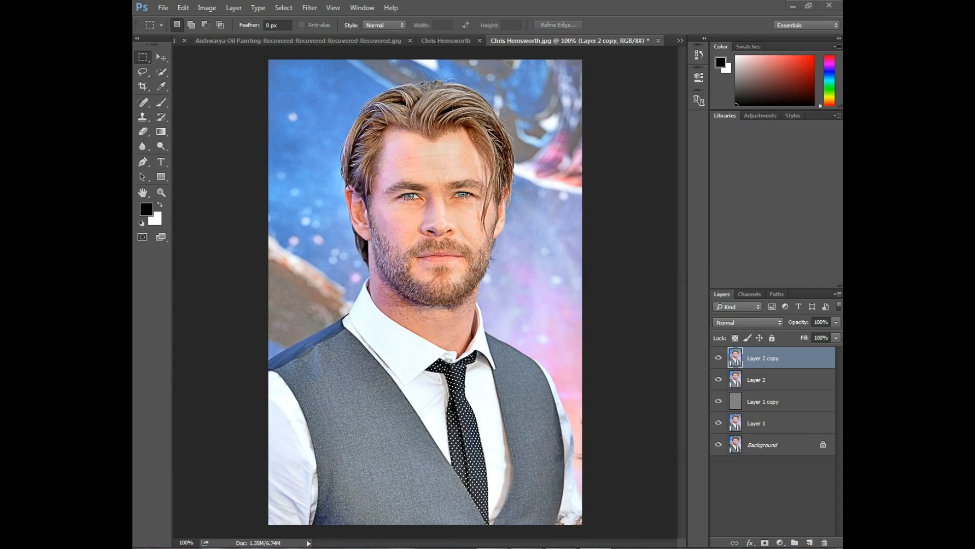
Apply Unsharp Mask to the duplicated merged layer with an amount of 126% and an increased radius
click(601, 363)
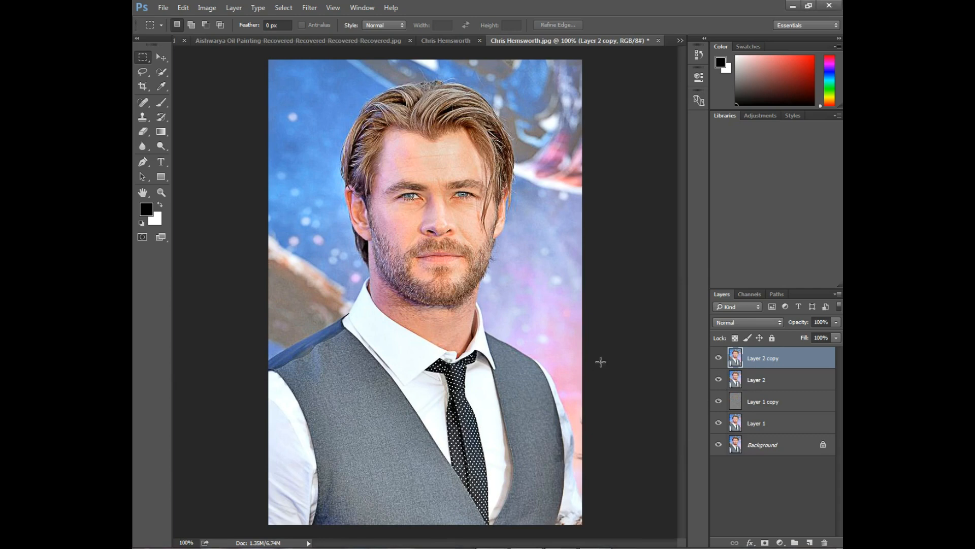
click(305, 8)
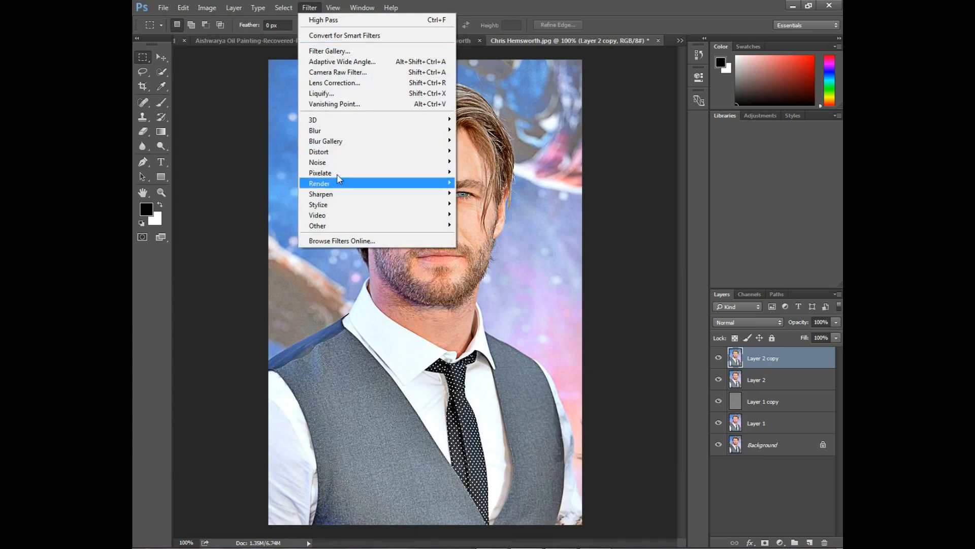
mouse_move(347, 195)
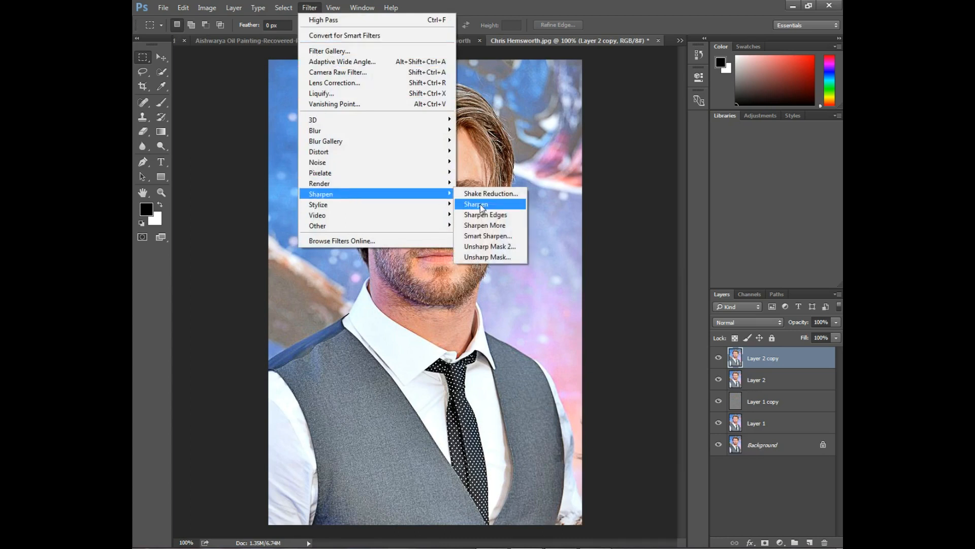
click(498, 257)
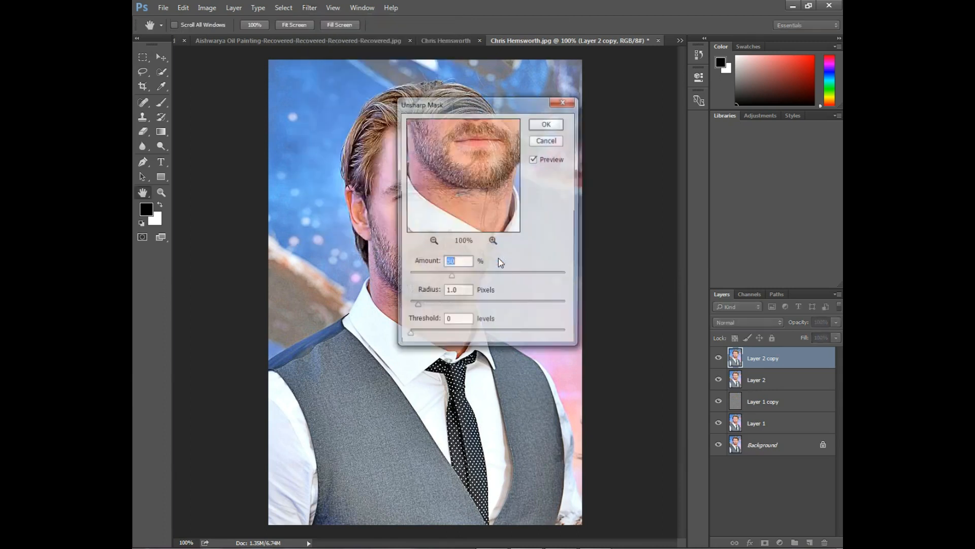
drag(450, 99, 573, 120)
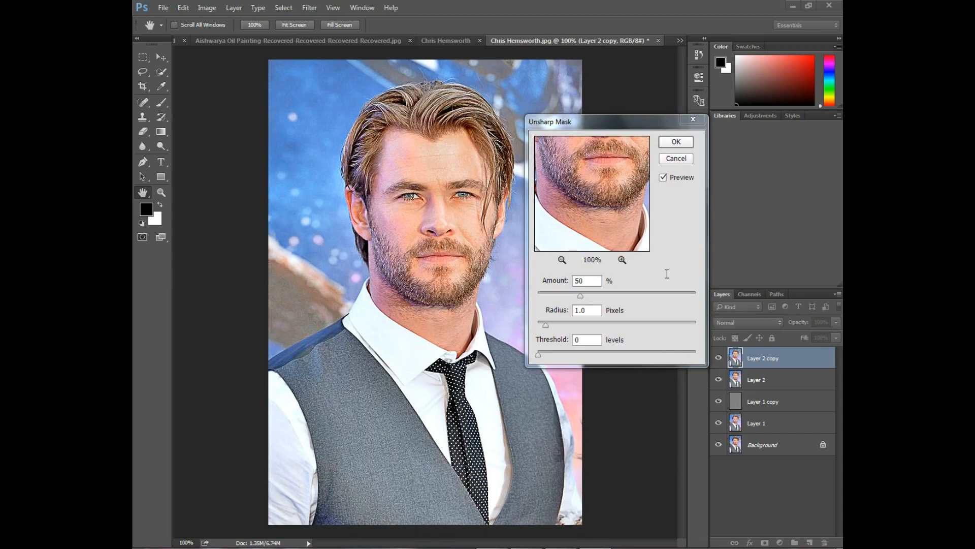
drag(581, 296, 575, 299)
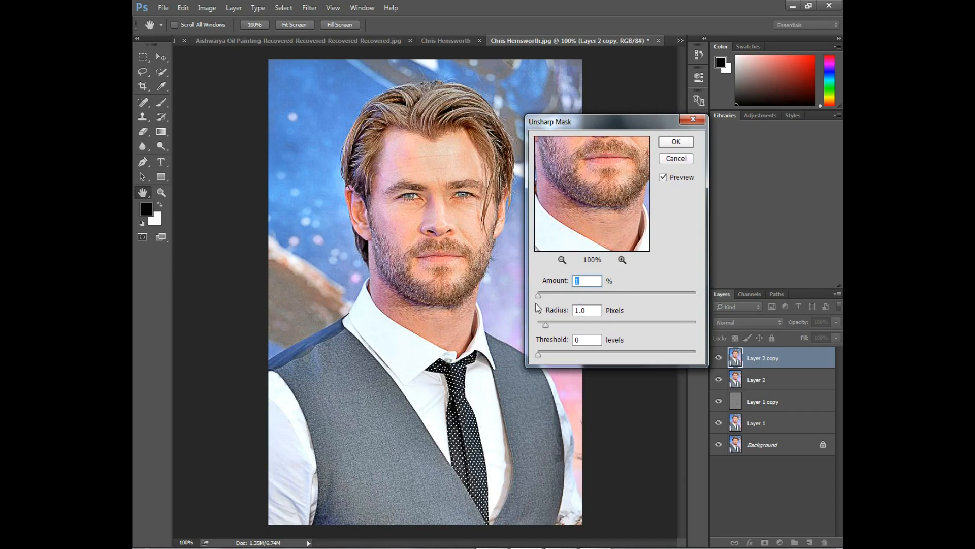
drag(537, 296, 644, 297)
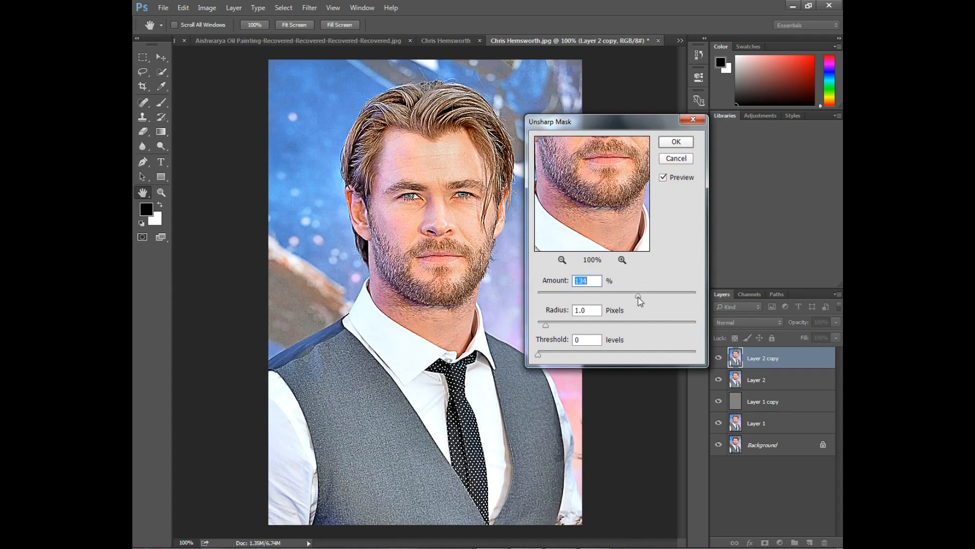
drag(638, 297, 635, 297)
mouse_move(547, 330)
mouse_down()
mouse_move(567, 326)
mouse_move(538, 330)
mouse_up()
drag(538, 326, 563, 333)
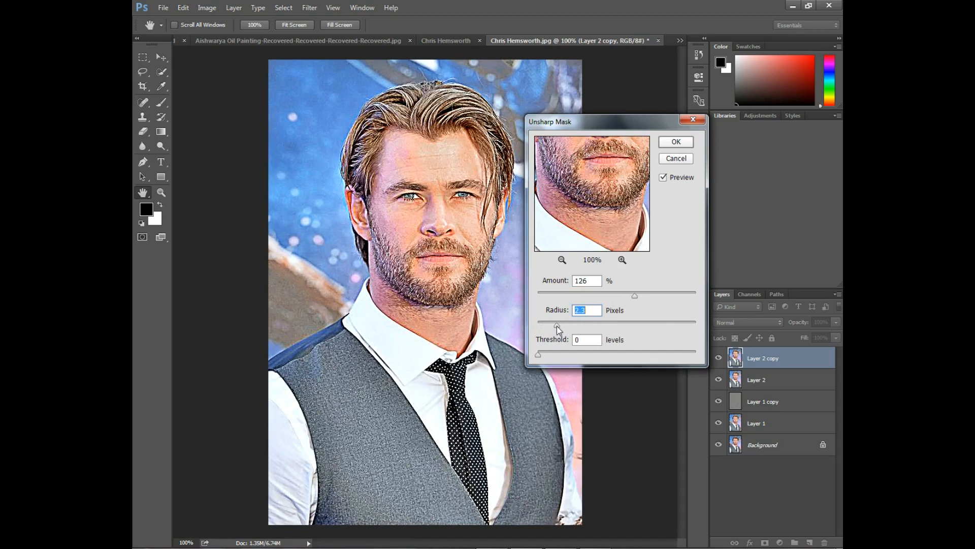
click(676, 142)
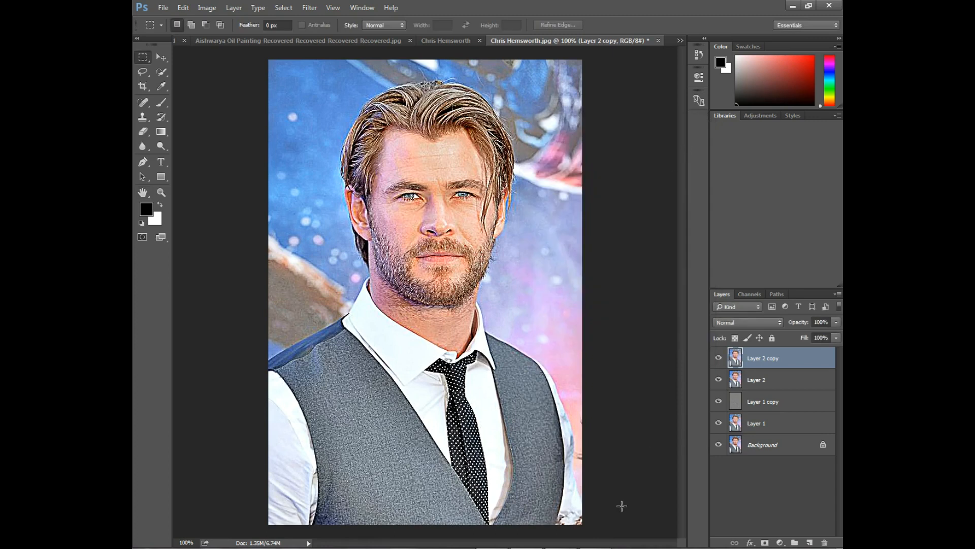
Toggle the top layer's visibility to compare the image before and after sharpening
click(598, 548)
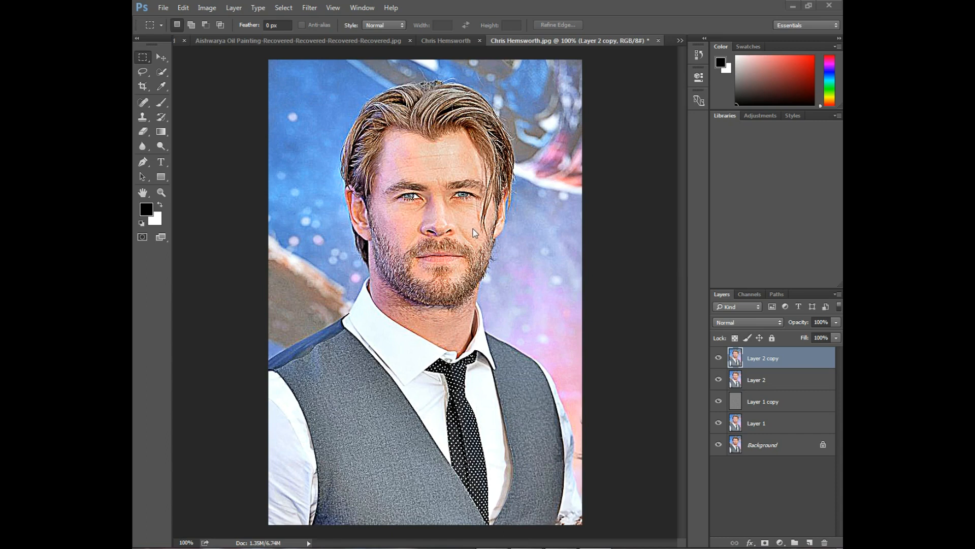
click(718, 358)
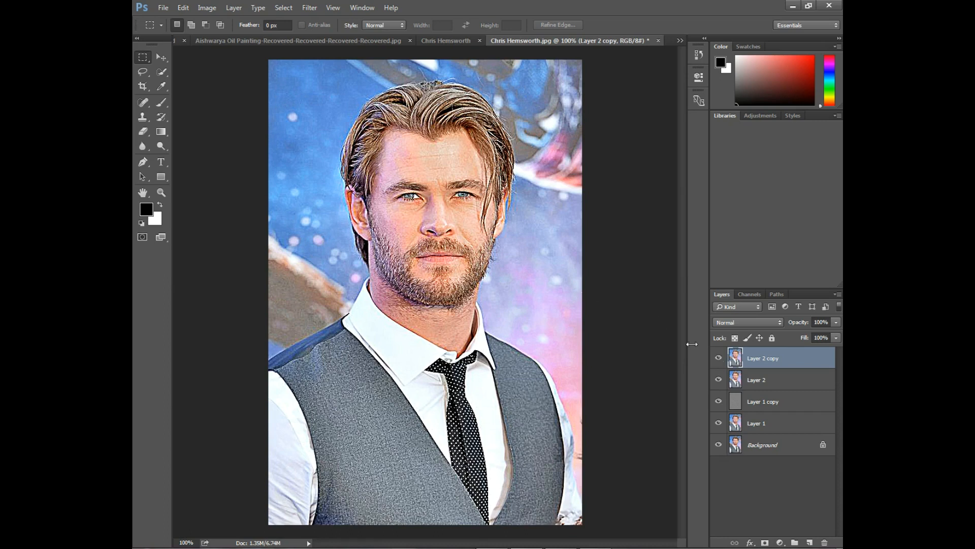
click(718, 357)
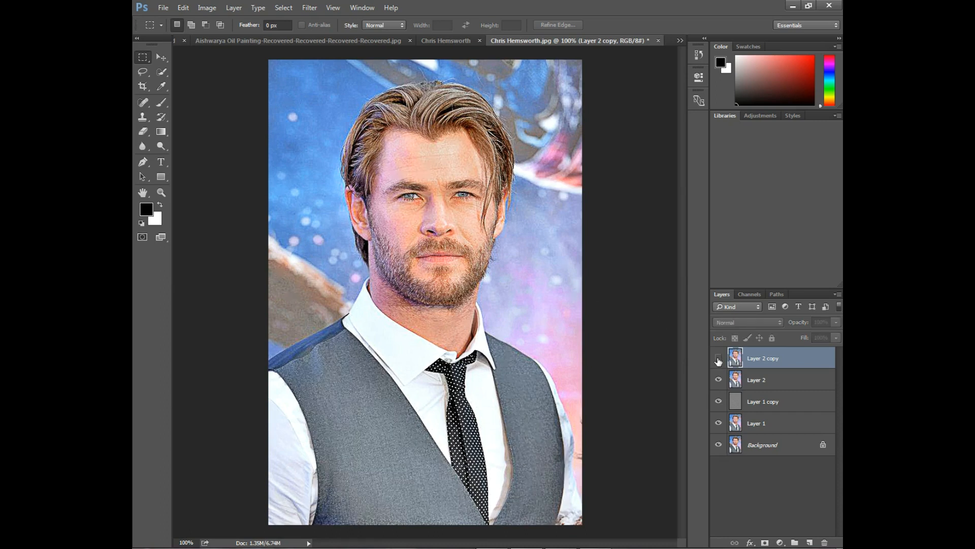
click(718, 358)
click(719, 358)
click(719, 358)
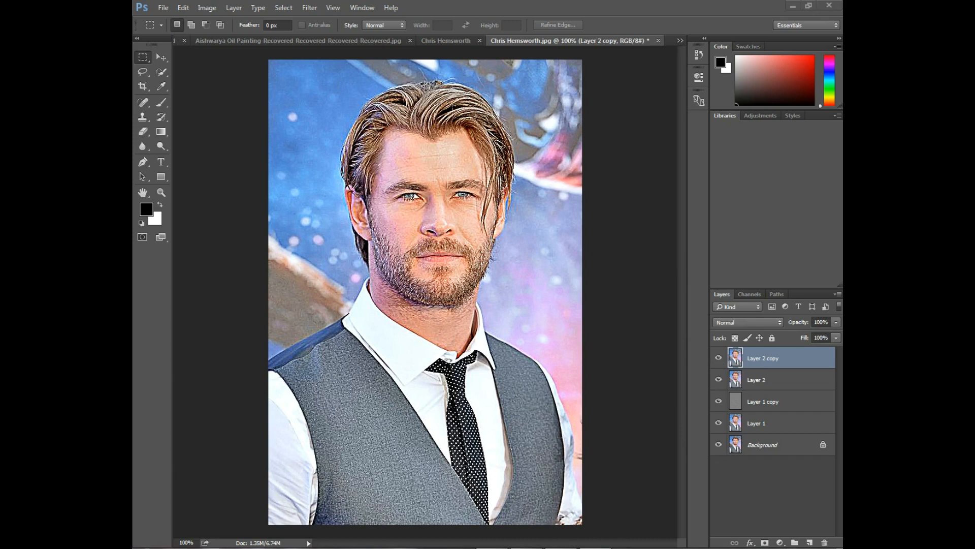
Apply the Diffuse filter to the top layer in Anisotropic mode
click(304, 10)
mouse_move(327, 205)
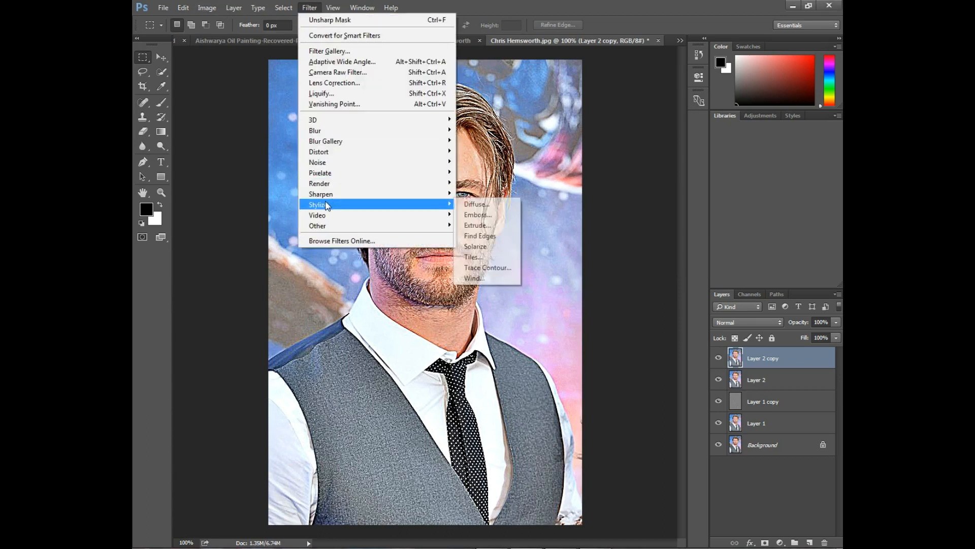
click(478, 203)
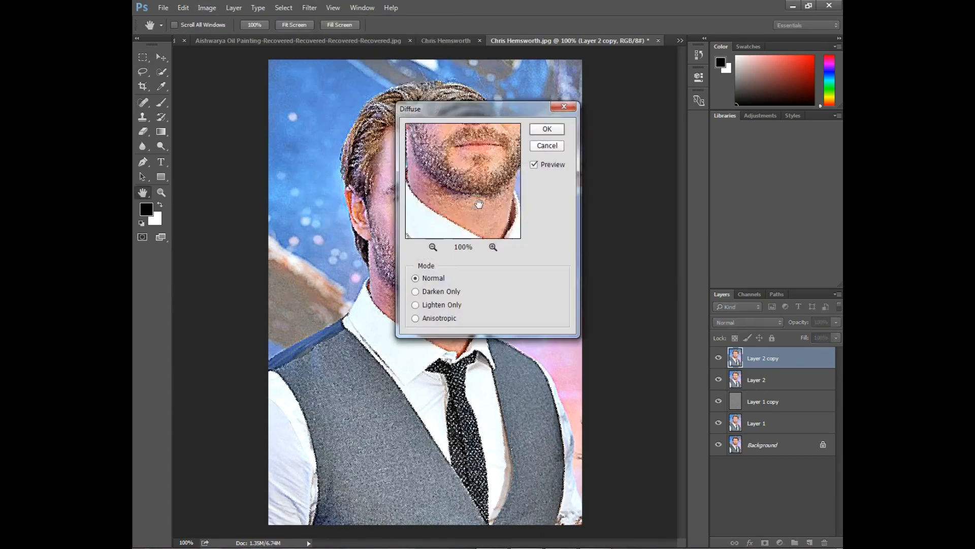
drag(447, 113, 591, 117)
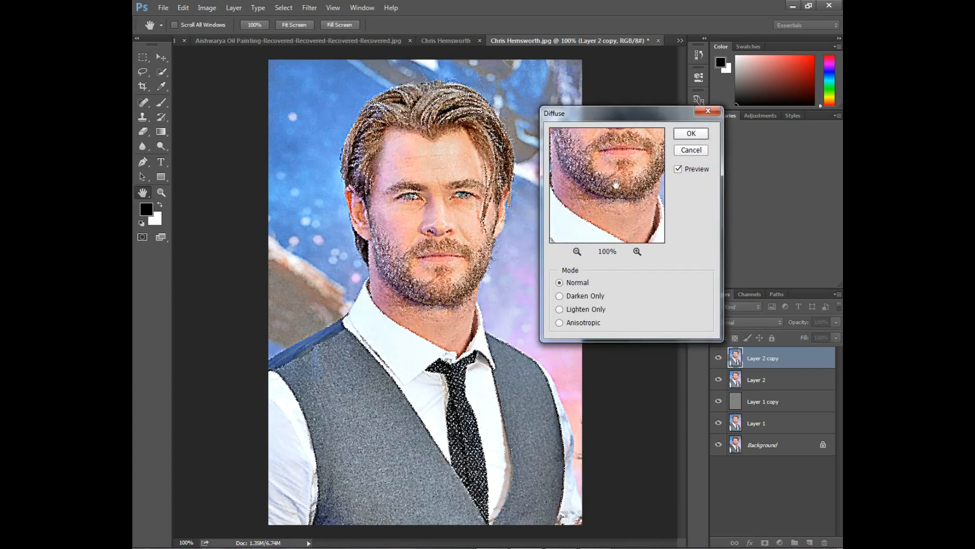
drag(614, 183, 609, 206)
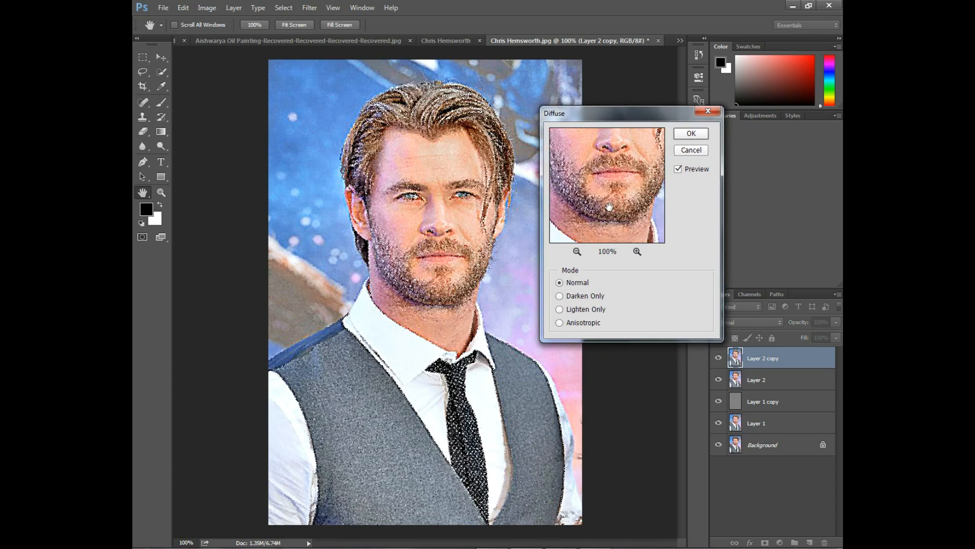
click(560, 323)
mouse_move(608, 173)
mouse_down()
mouse_move(610, 193)
mouse_move(610, 182)
mouse_up()
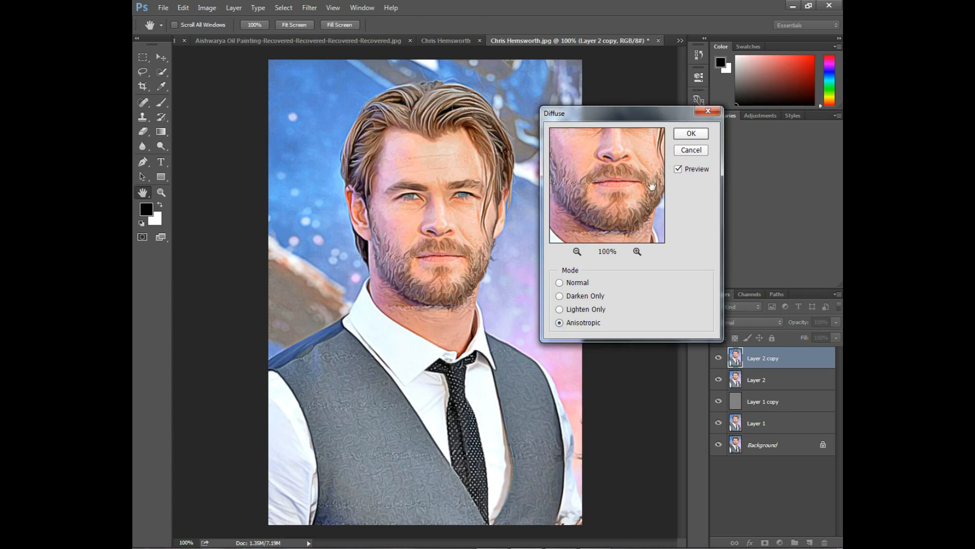
drag(640, 184, 584, 252)
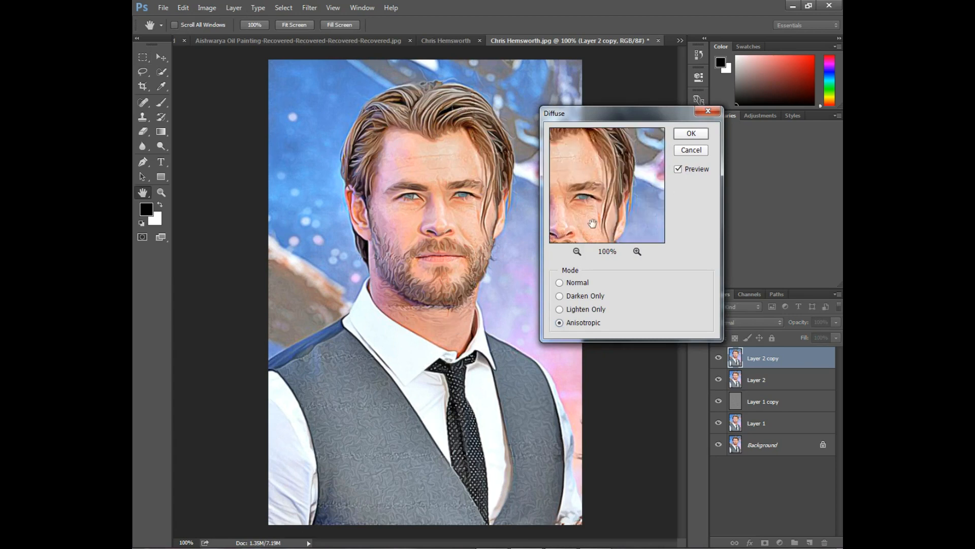
drag(596, 208, 613, 174)
mouse_move(628, 209)
mouse_down()
mouse_move(612, 187)
mouse_move(625, 182)
mouse_move(622, 194)
mouse_up()
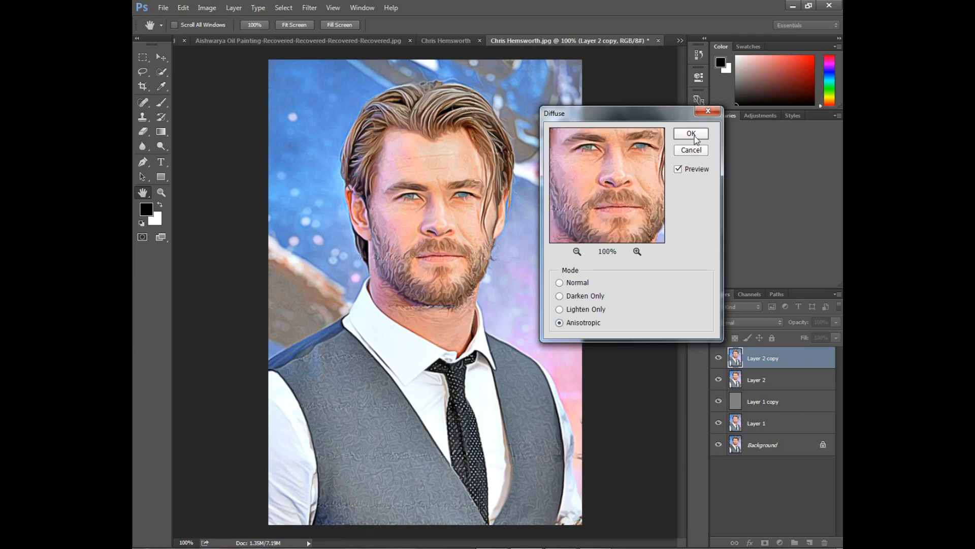
click(693, 135)
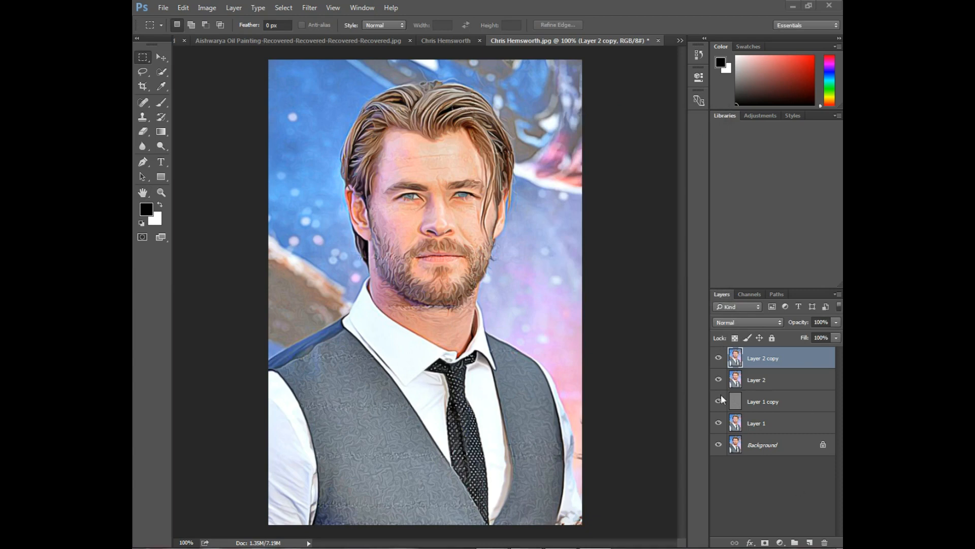
Rotate the canvas 90° clockwise and reapply the Diffuse filter
key(ctrl+plus)
scroll(491, 208, up, 4)
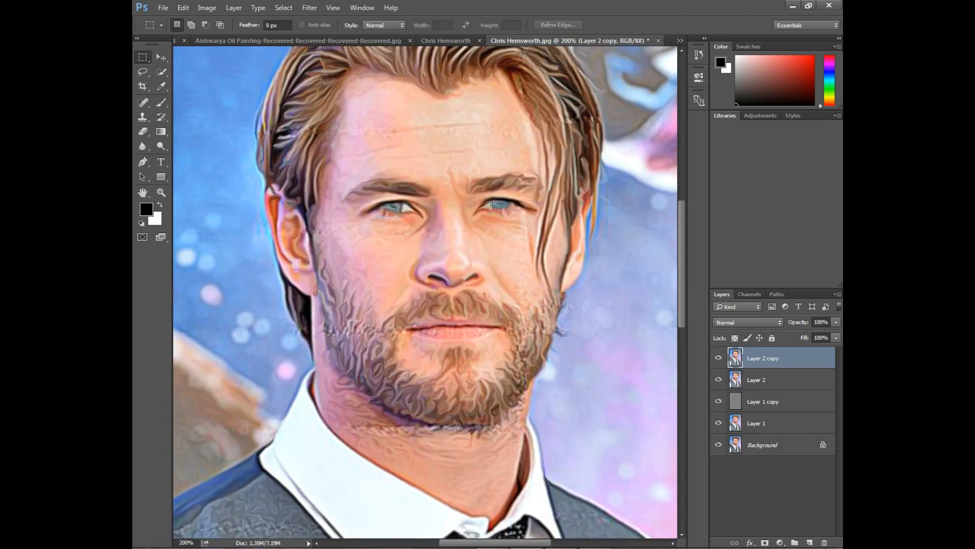
scroll(491, 209, up, 3)
key(ctrl+minus)
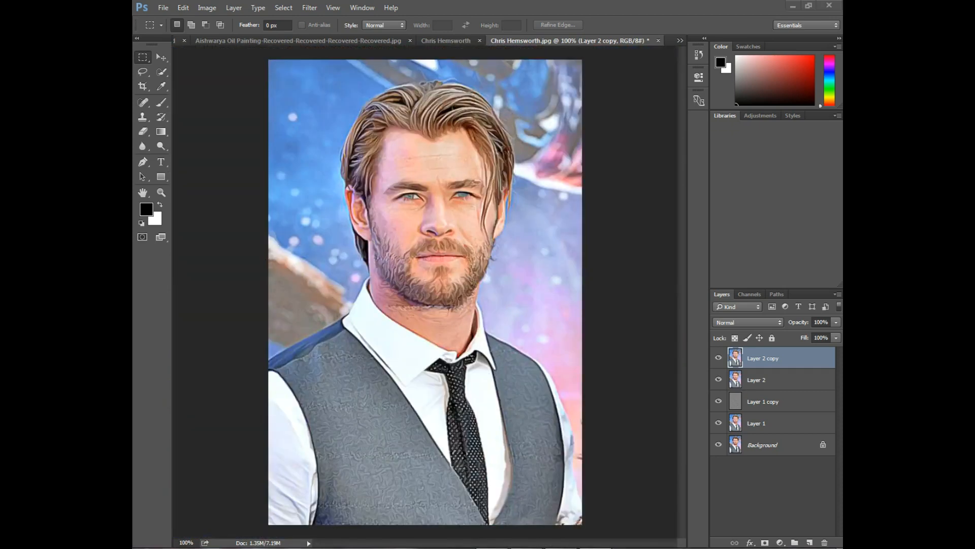
click(202, 9)
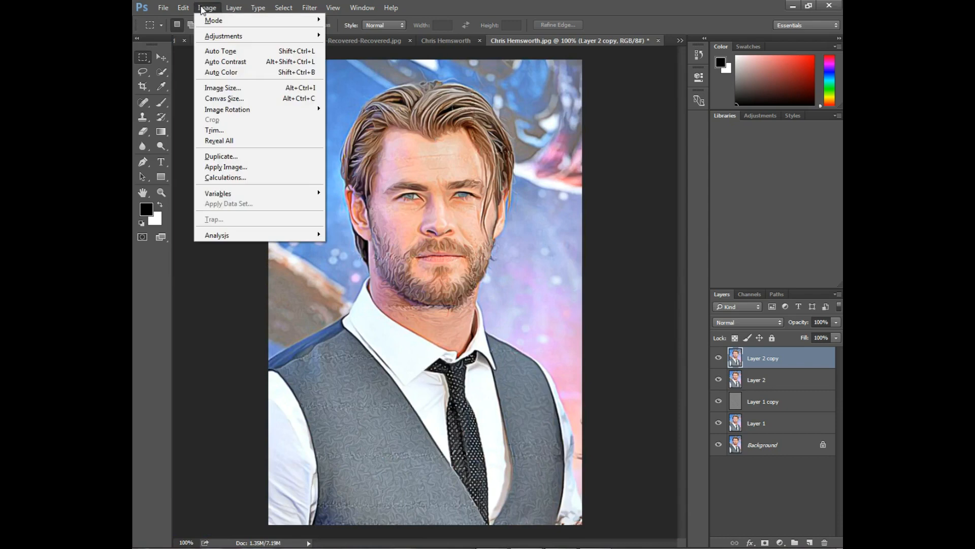
mouse_move(228, 111)
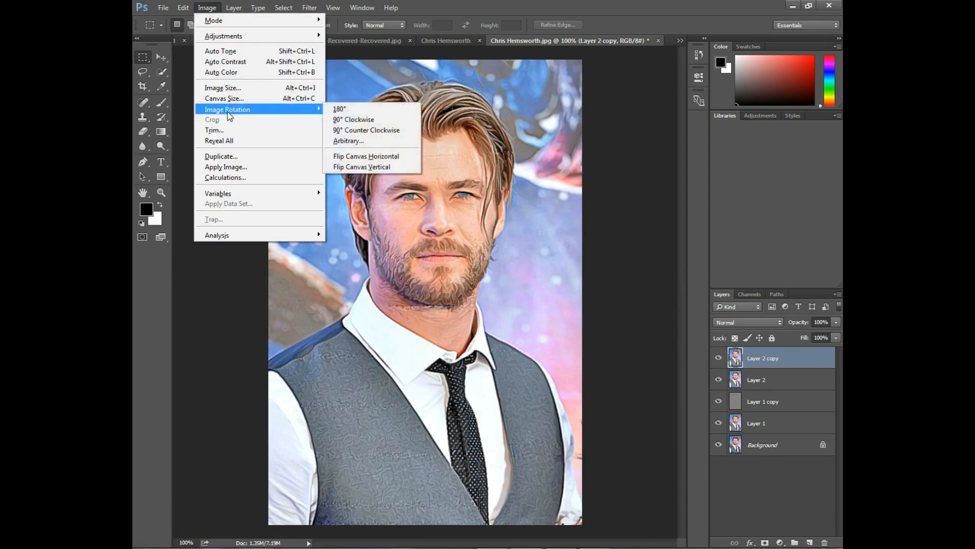
click(350, 119)
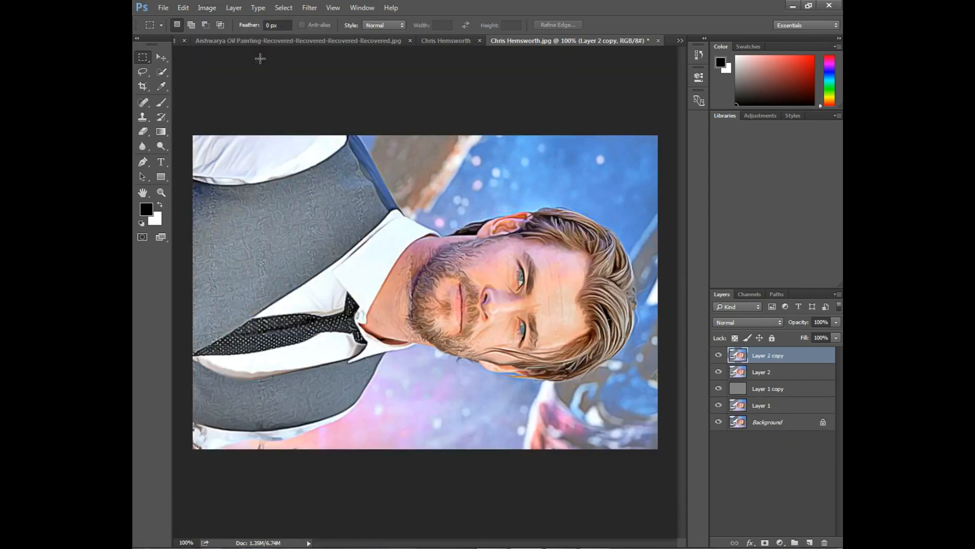
click(308, 8)
click(309, 10)
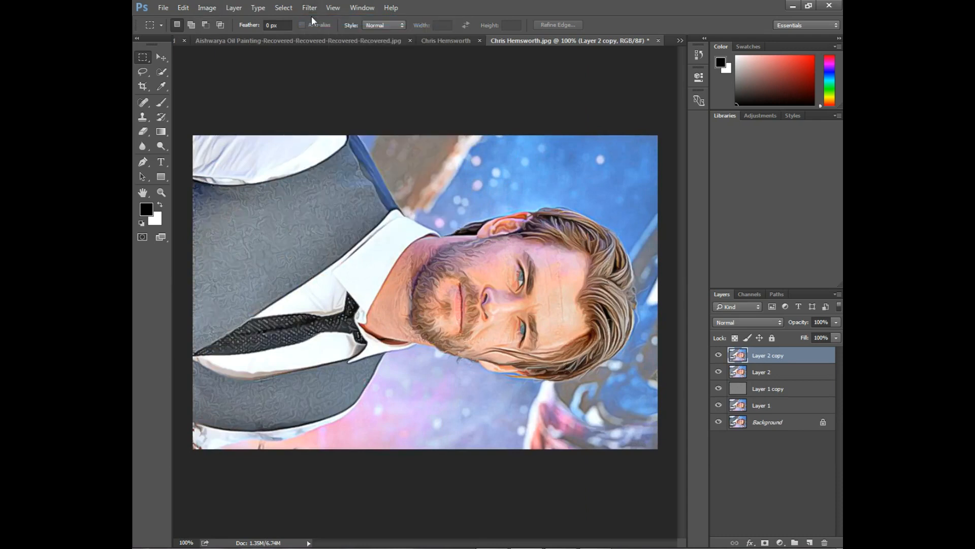
Rotate the canvas 90° clockwise two more times, reapplying Diffuse after each turn
click(206, 8)
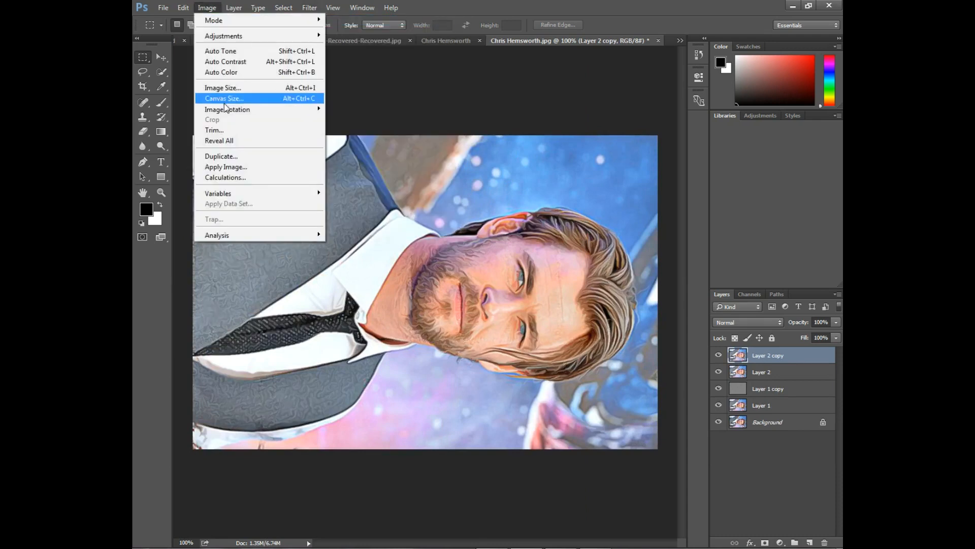
mouse_move(234, 109)
click(354, 125)
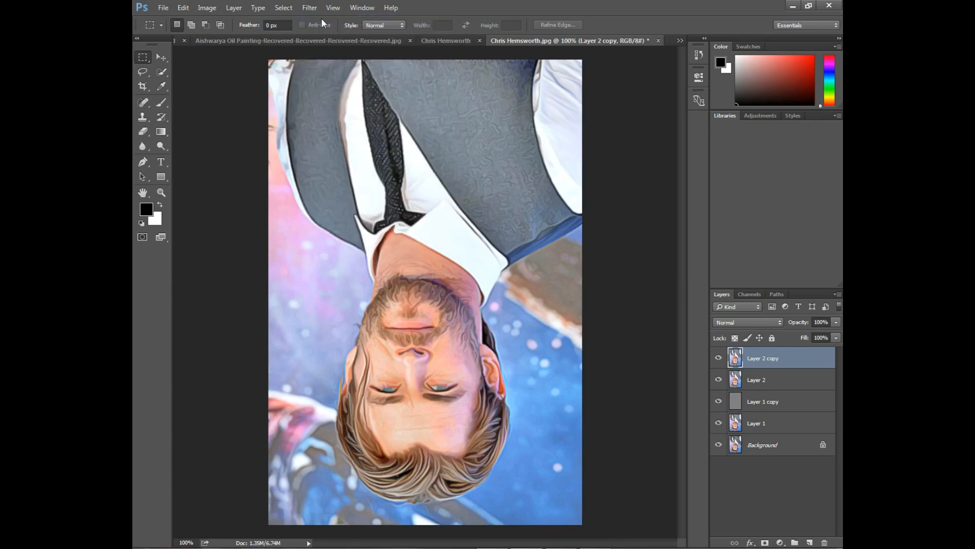
click(207, 8)
mouse_move(227, 109)
click(356, 123)
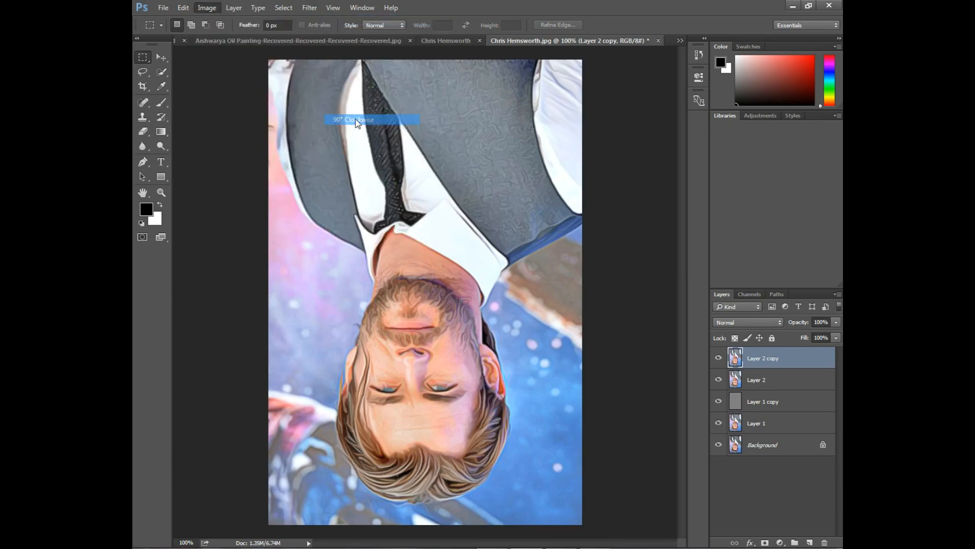
click(310, 8)
click(316, 10)
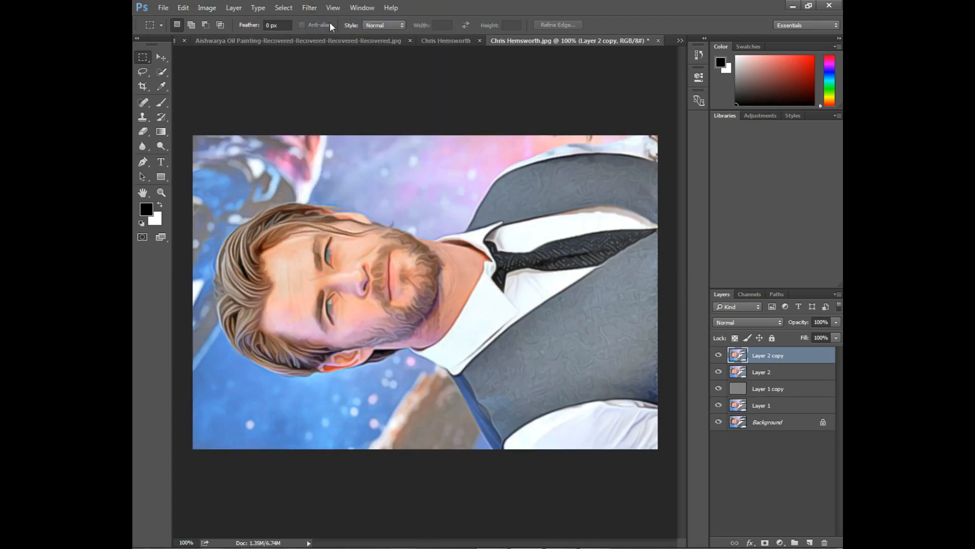
Rotate the canvas a final 90° clockwise back upright and reapply the Diffuse filter
click(219, 8)
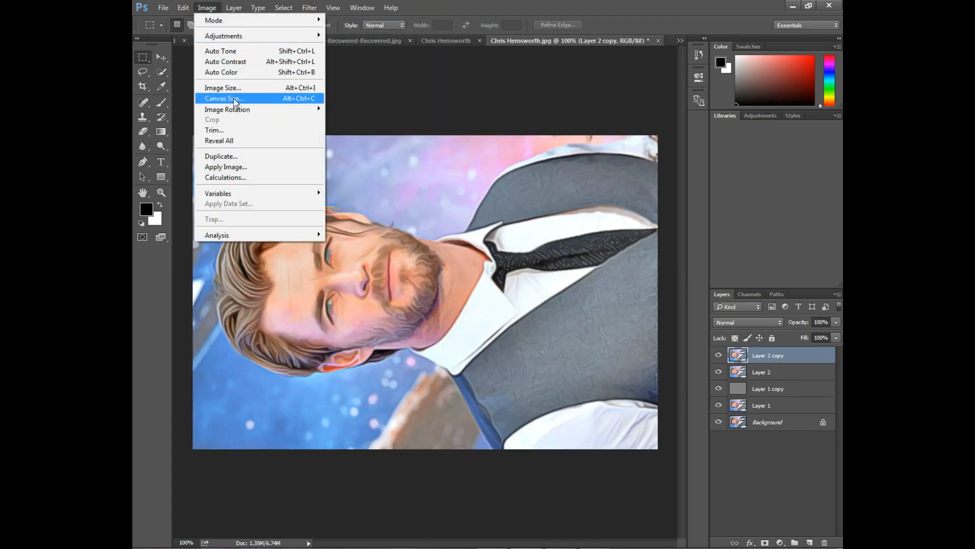
mouse_move(238, 108)
click(355, 120)
click(310, 8)
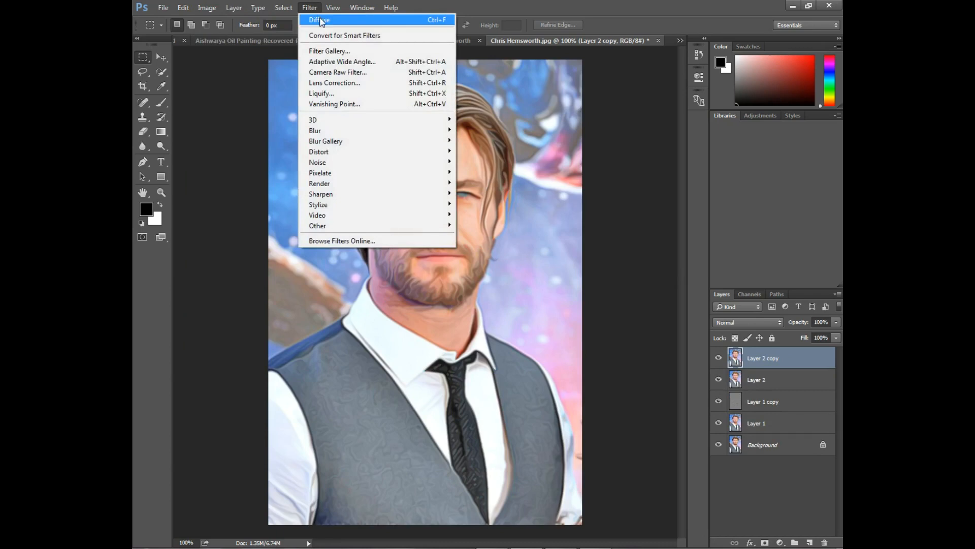
click(311, 9)
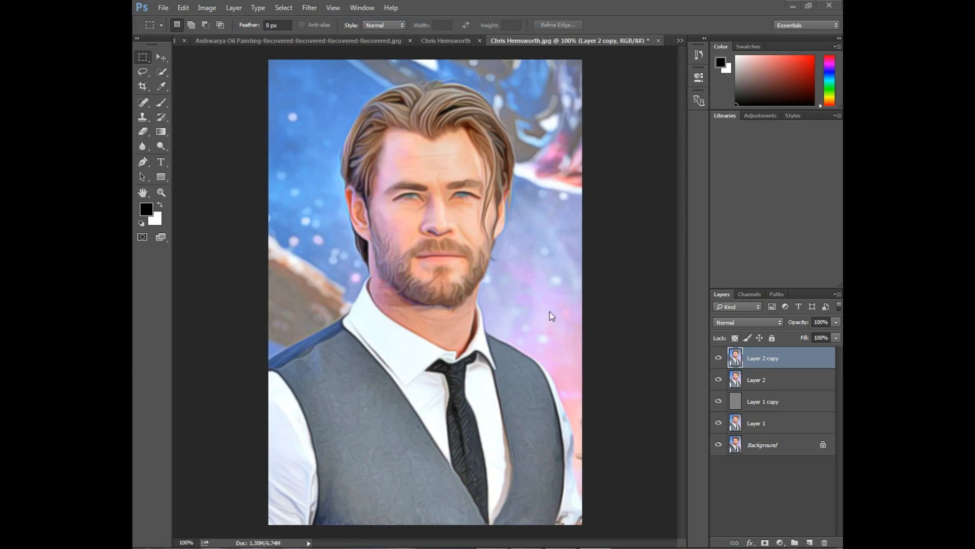
Apply Reduce Noise with Preserve Details 5%, Reduce Color Noise 5%, Sharpen Details 4% and a low strength
key(ctrl+plus)
key(ctrl+minus)
click(310, 8)
mouse_move(334, 164)
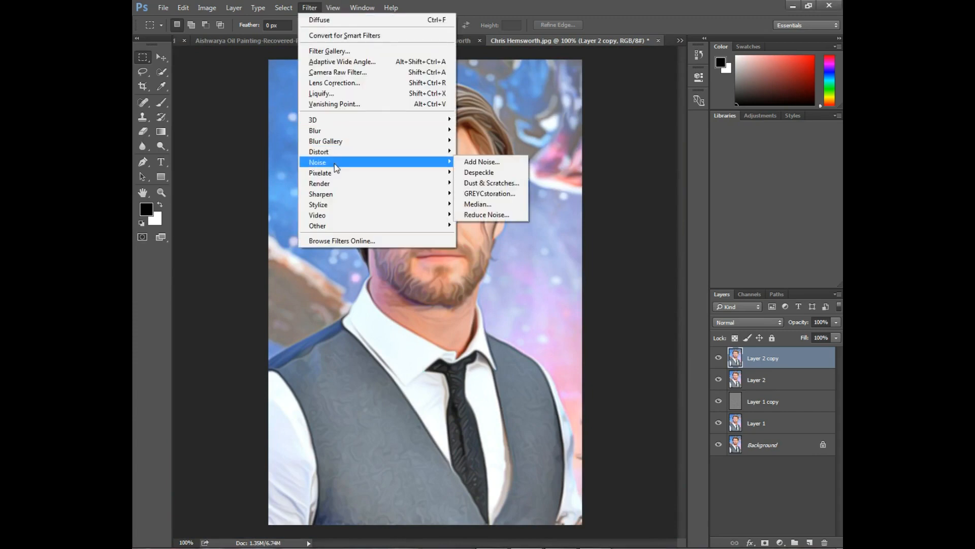
click(491, 216)
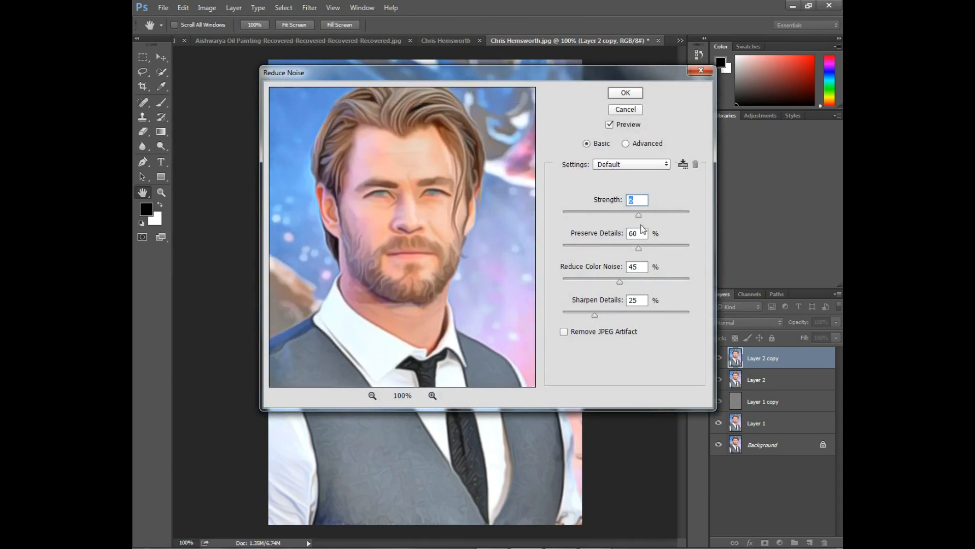
mouse_move(638, 216)
mouse_down()
mouse_move(564, 218)
mouse_move(649, 217)
mouse_up()
drag(434, 220, 420, 239)
drag(639, 248, 555, 254)
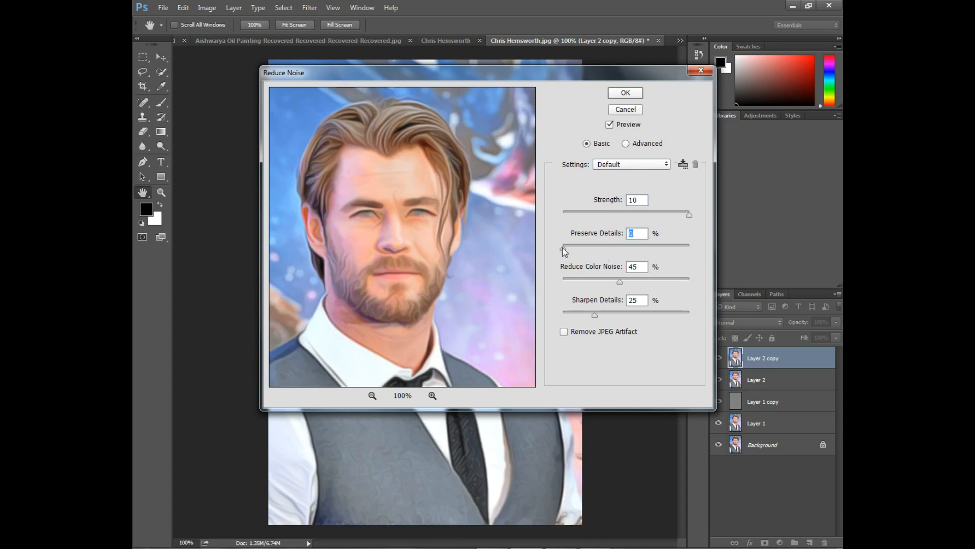
drag(620, 282, 568, 315)
drag(568, 279, 569, 250)
drag(688, 214, 601, 218)
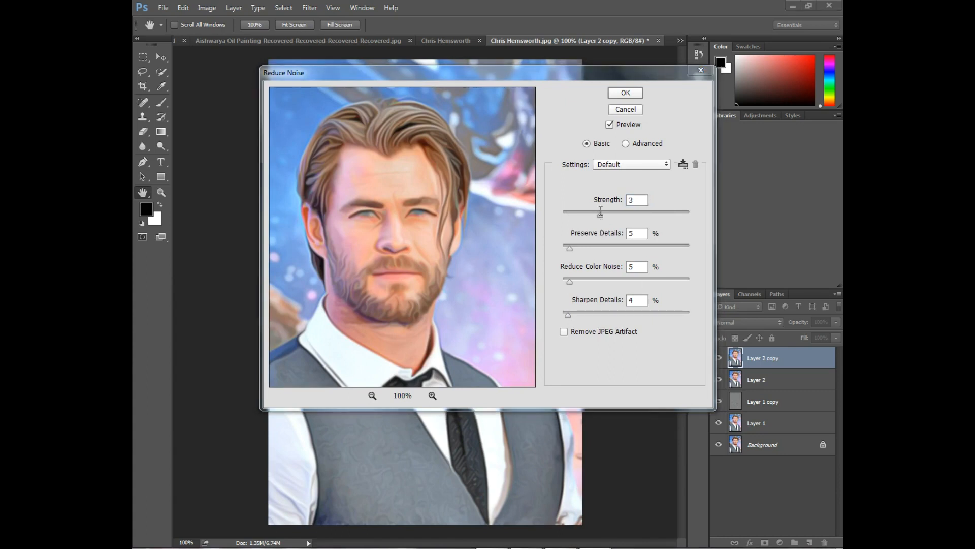
drag(600, 213, 658, 213)
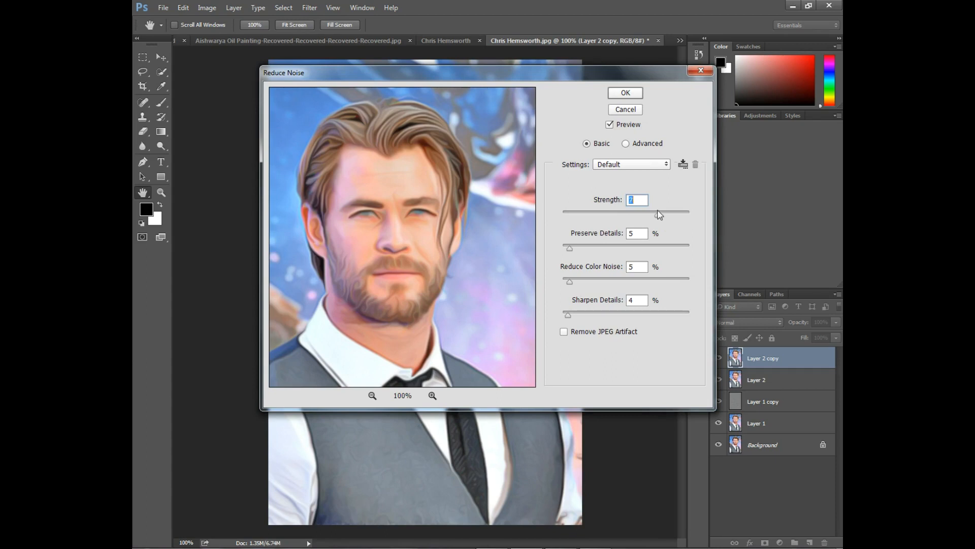
click(625, 92)
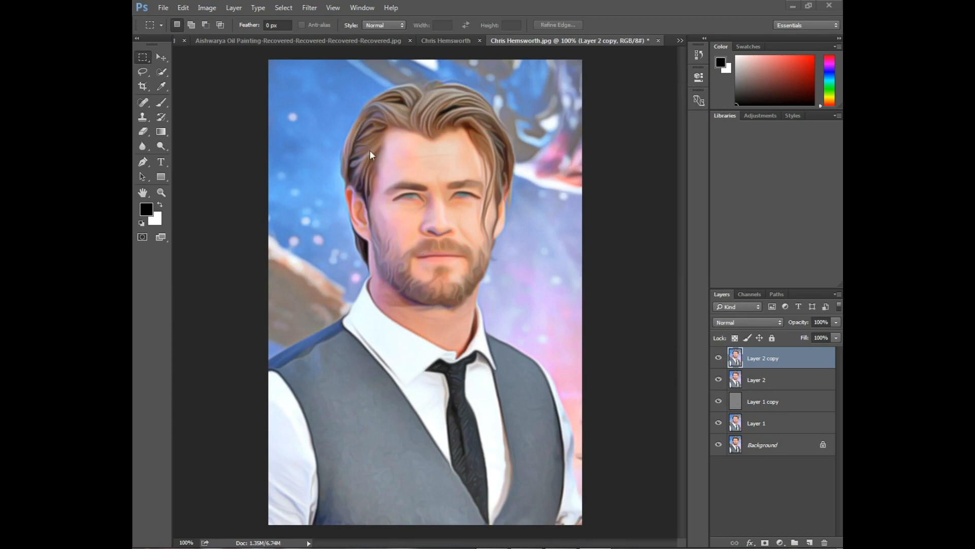
Apply Unsharp Mask to the top layer with a low amount, 2.3 pixel radius and threshold 0
click(318, 4)
mouse_move(357, 198)
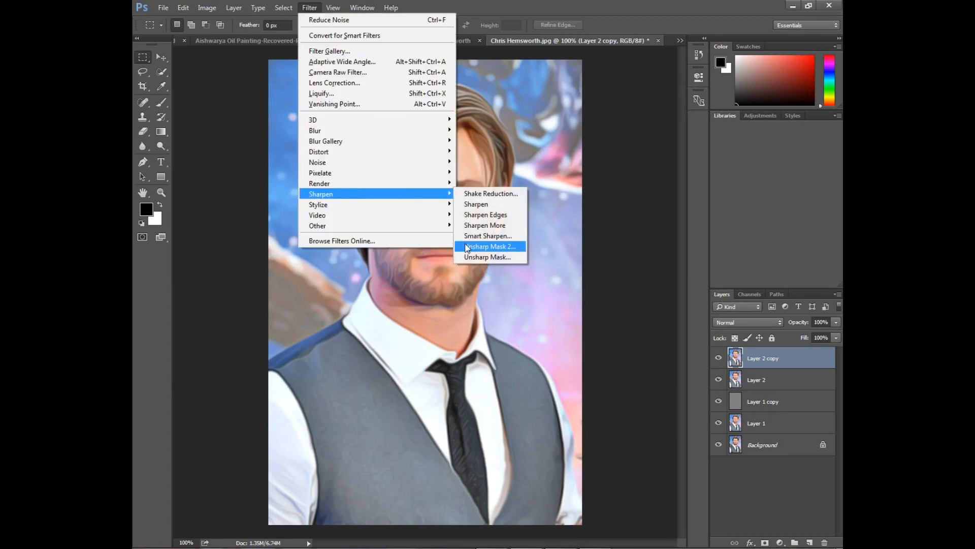
click(508, 258)
drag(602, 183, 587, 239)
drag(635, 295, 543, 296)
drag(580, 125, 589, 107)
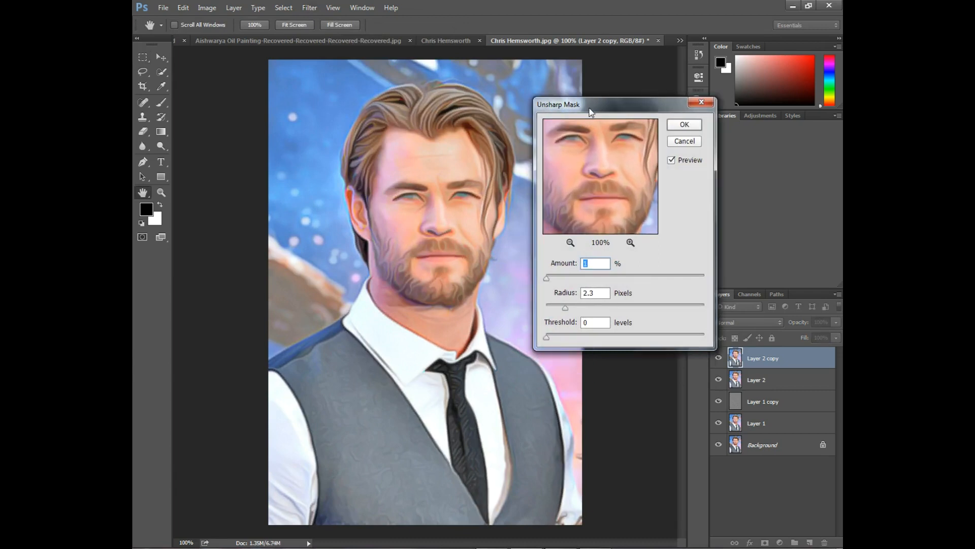
drag(546, 279, 556, 282)
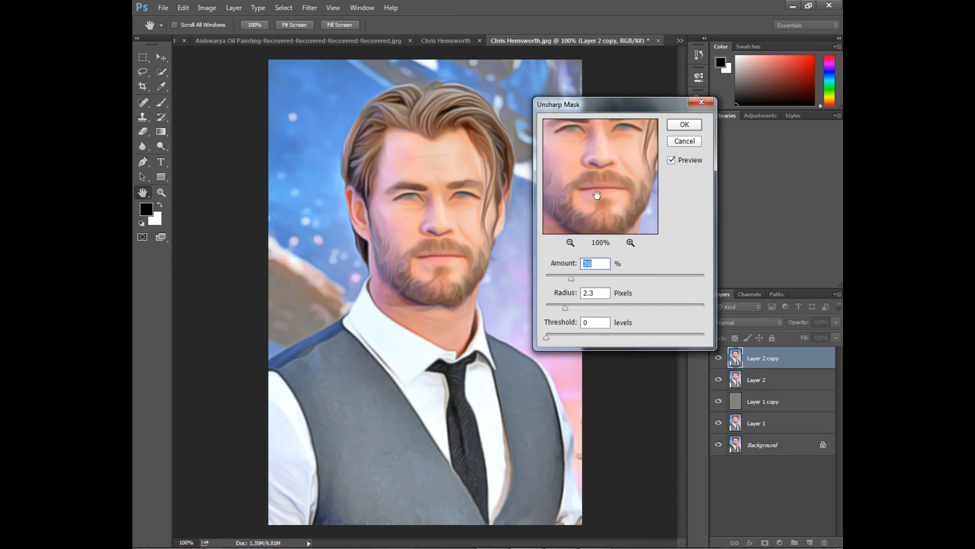
drag(572, 281, 625, 278)
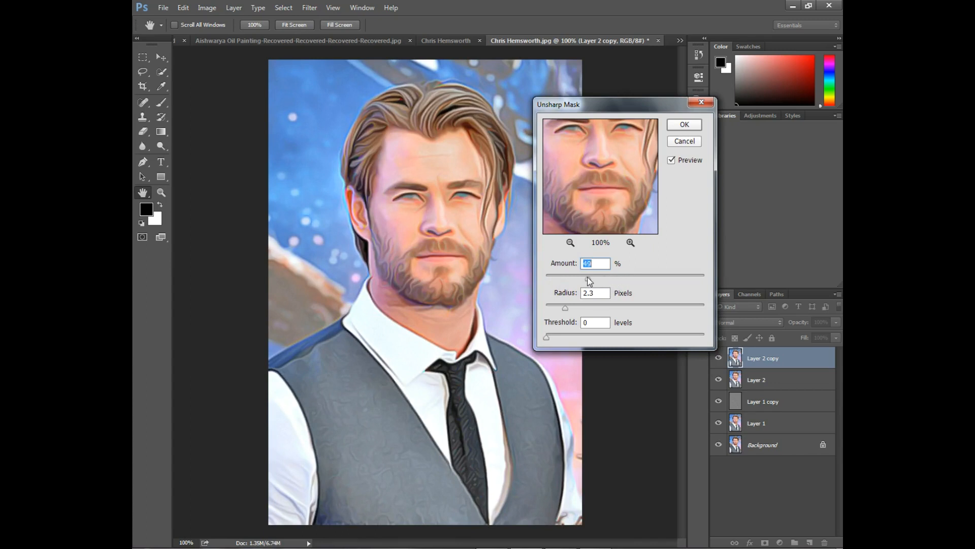
drag(561, 281, 554, 282)
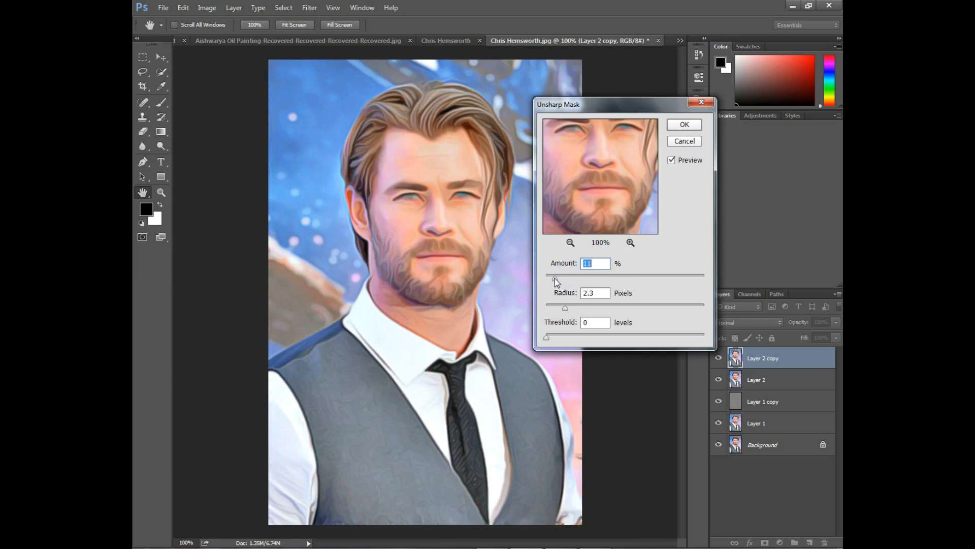
click(684, 126)
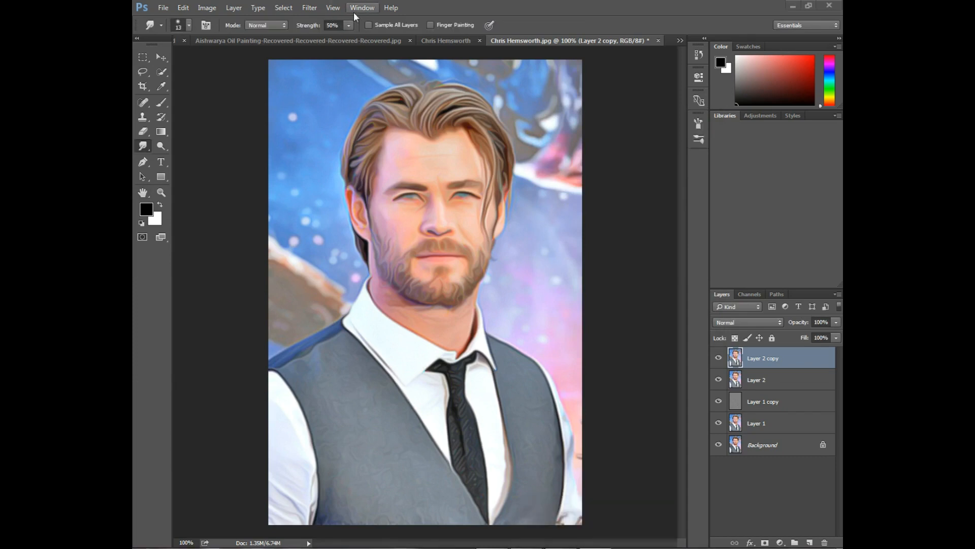
click(362, 7)
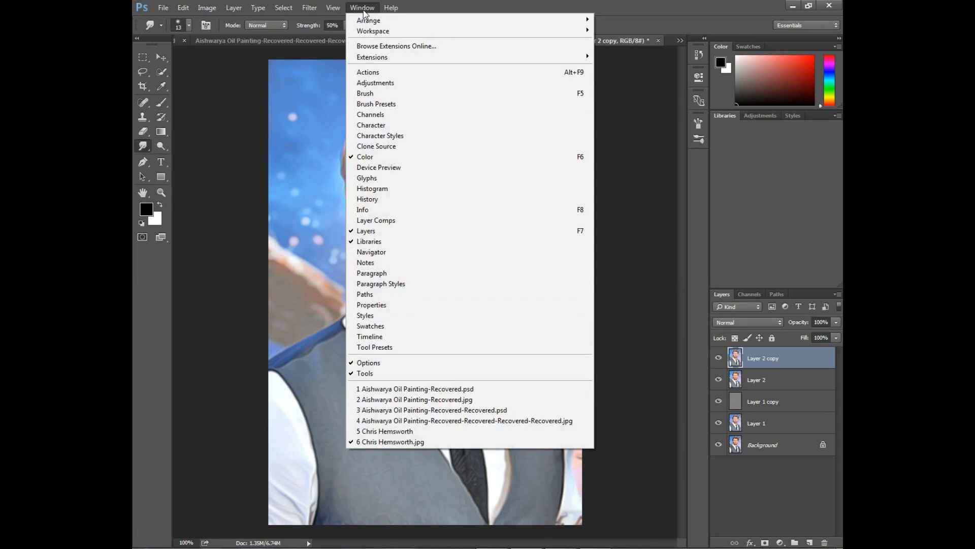
mouse_move(367, 23)
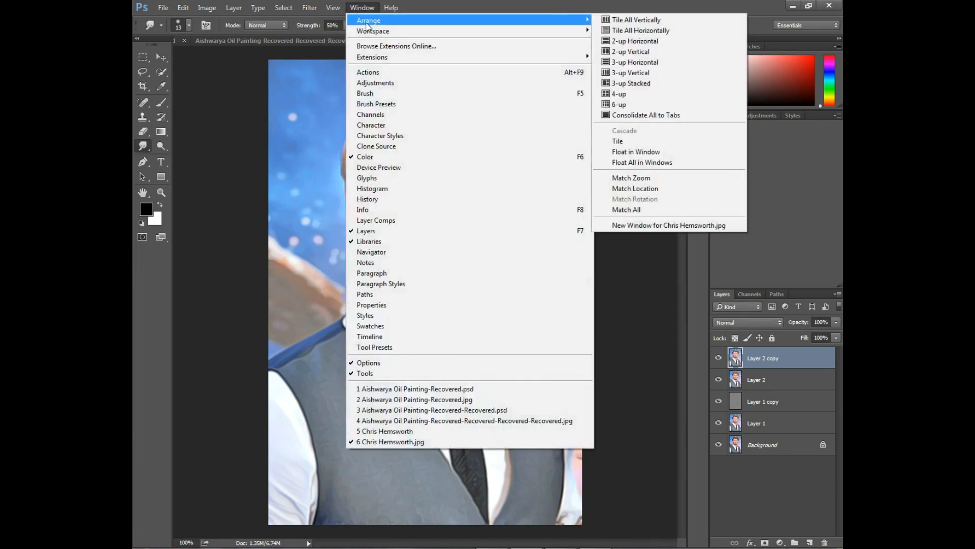
click(369, 8)
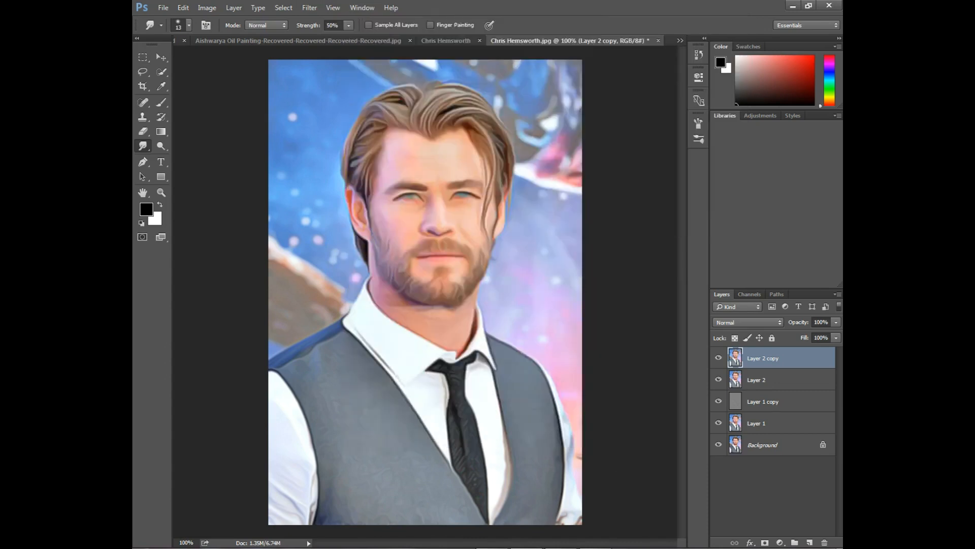
Open a second window of the same document and float it beside the canvas as a preview
click(362, 8)
mouse_move(376, 18)
click(669, 225)
drag(590, 41, 637, 26)
click(607, 340)
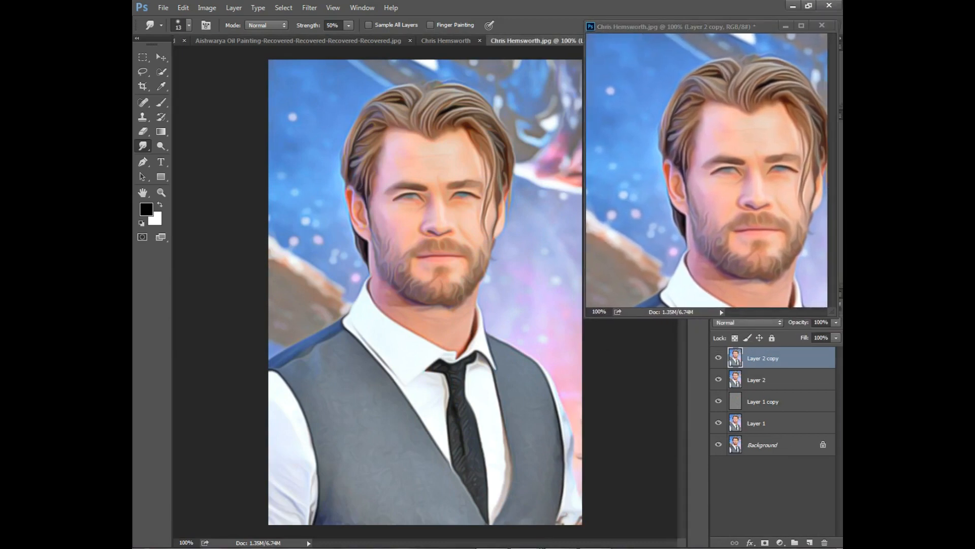
Switch to the Smudge tool, pick a bristle brush preset and set its size to 58 px
right_click(145, 146)
click(176, 166)
click(207, 25)
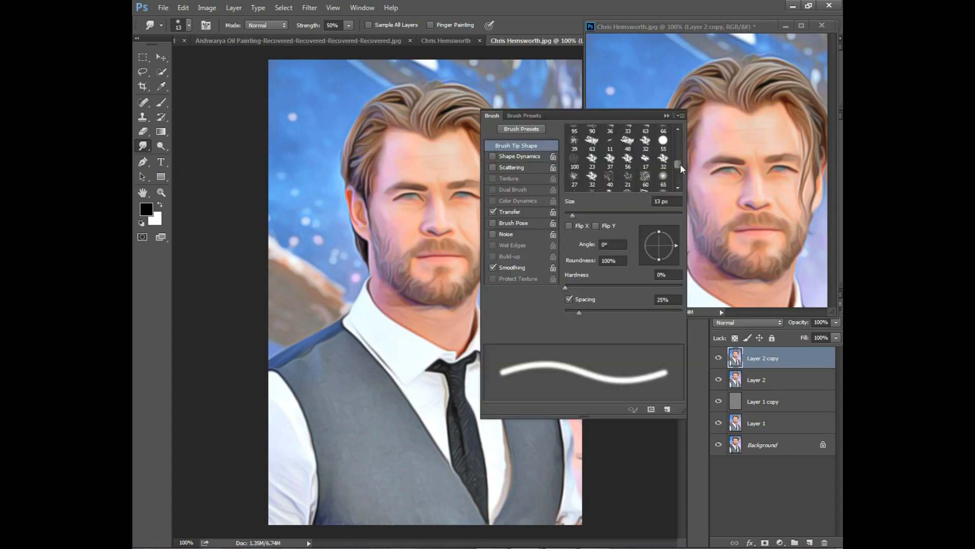
click(577, 160)
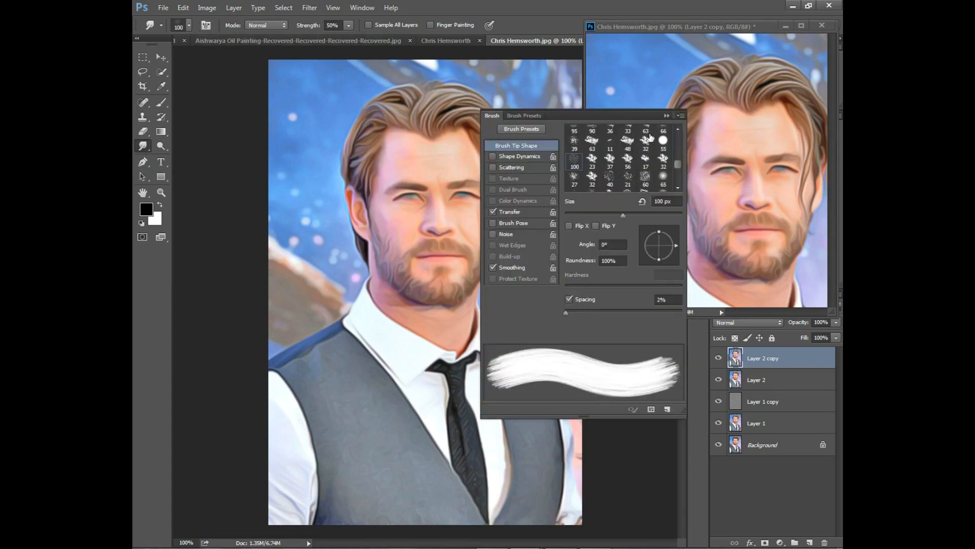
click(210, 25)
click(189, 25)
drag(228, 64, 216, 60)
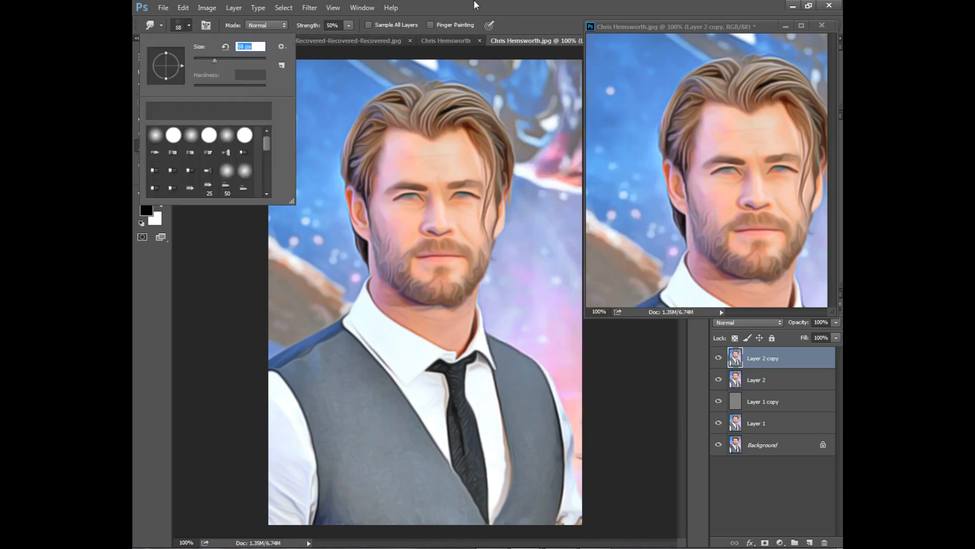
key(Return)
Set the Smudge brush size to 27 px and smudge along the side of the face near the ear
key(ctrl+plus)
scroll(475, 179, up, 4)
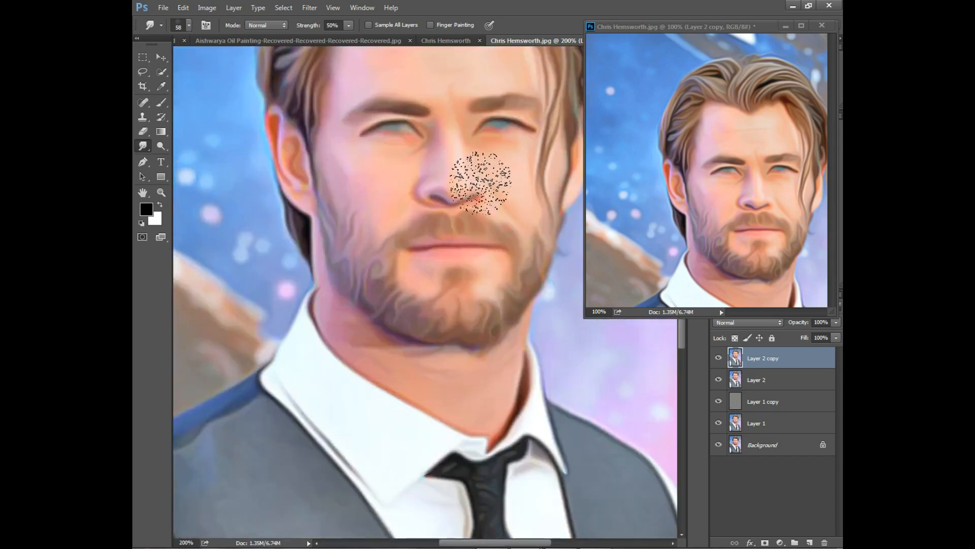
scroll(386, 126, up, 5)
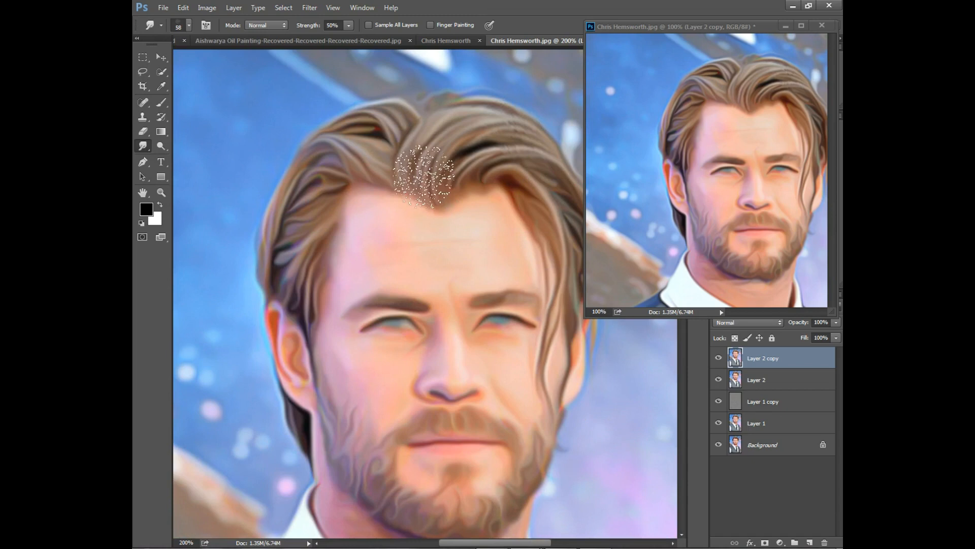
click(189, 25)
drag(215, 61, 207, 61)
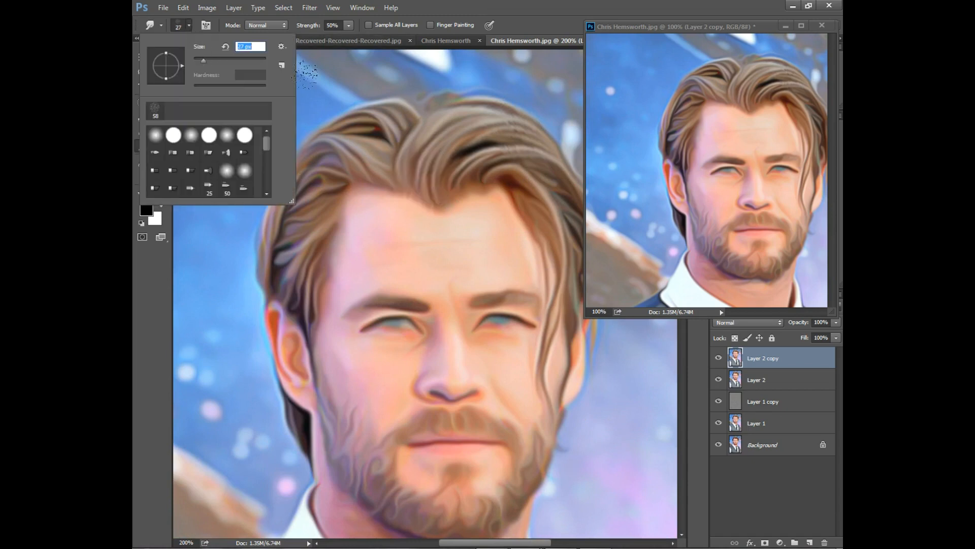
key(Return)
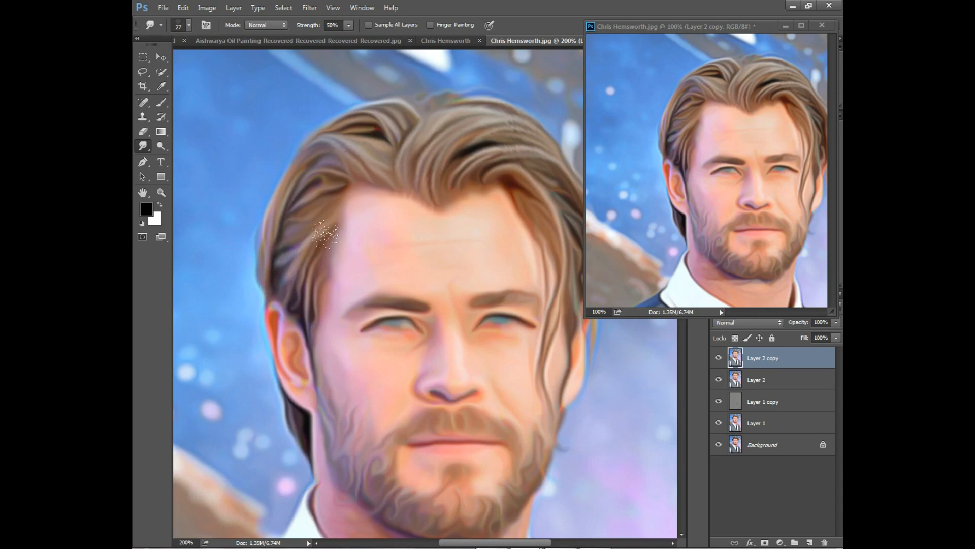
scroll(303, 312, down, 3)
drag(290, 344, 312, 396)
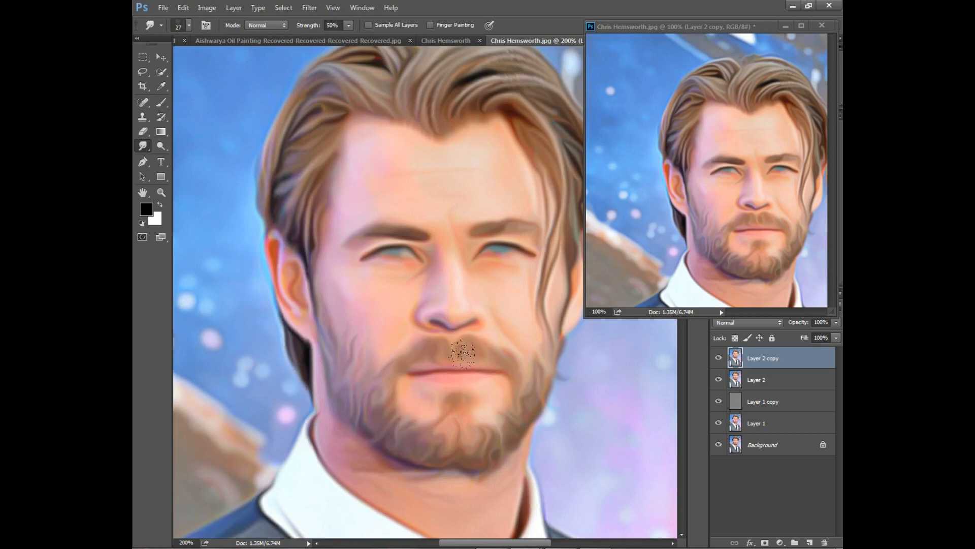
scroll(522, 402, down, 1)
click(659, 548)
click(196, 26)
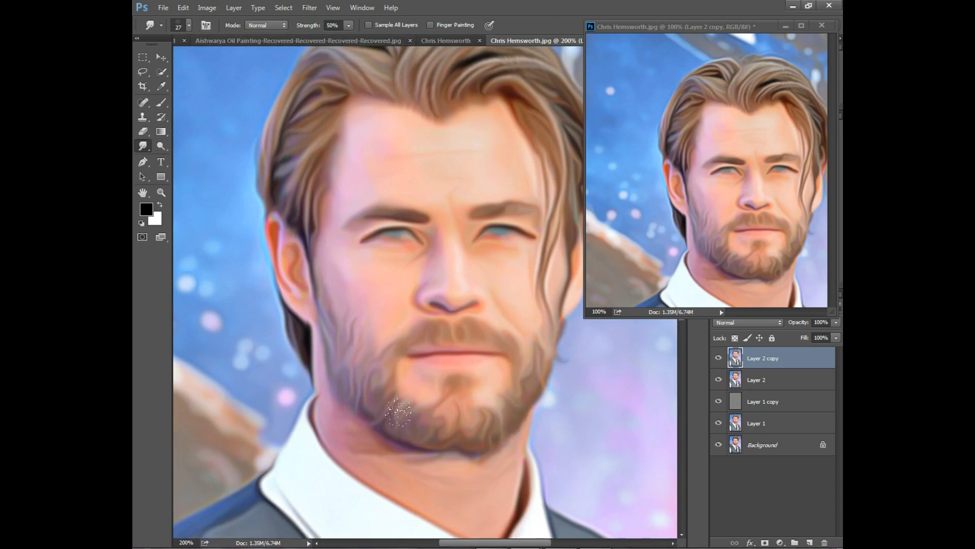
click(659, 548)
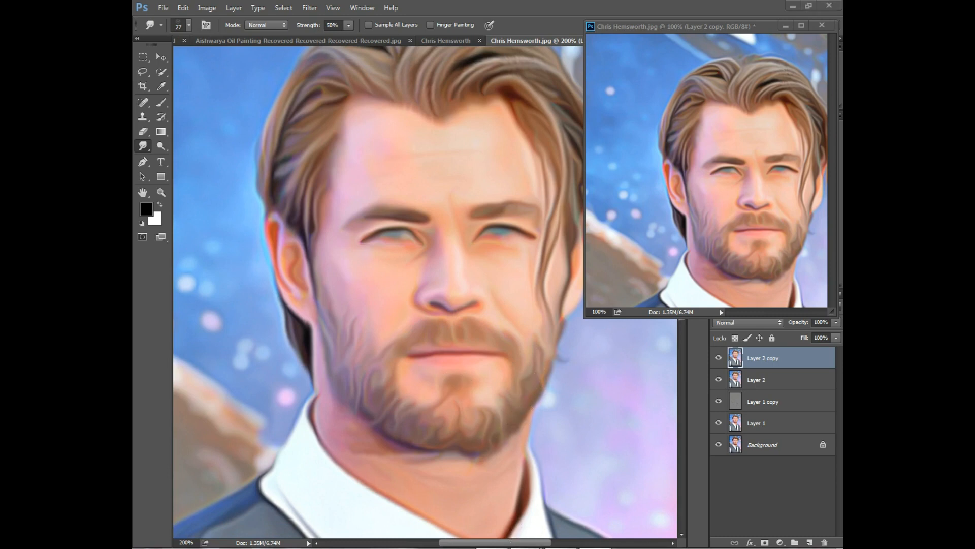
click(199, 25)
key(space)
drag(412, 234, 324, 283)
click(159, 26)
click(159, 27)
click(143, 146)
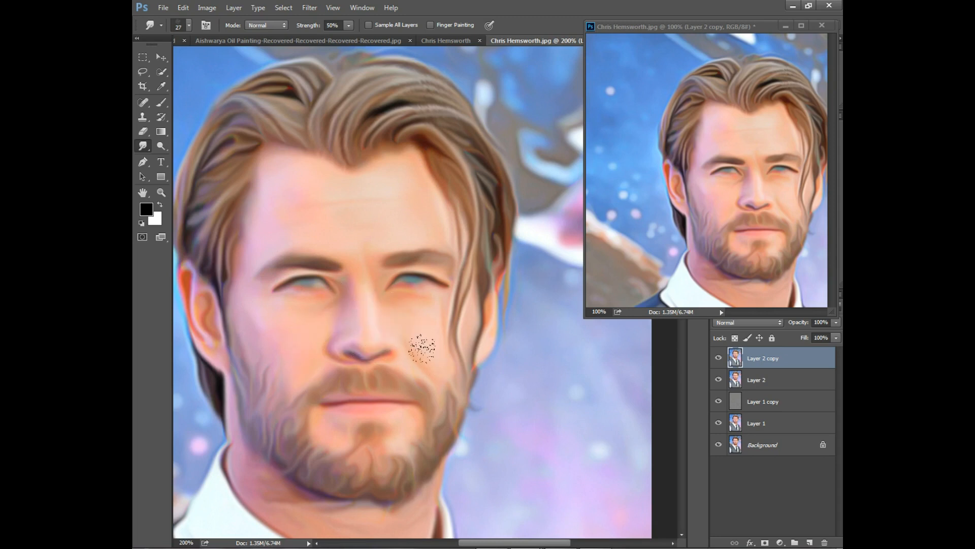
Smudge a stroke down along the tie below the collar
scroll(464, 304, down, 5)
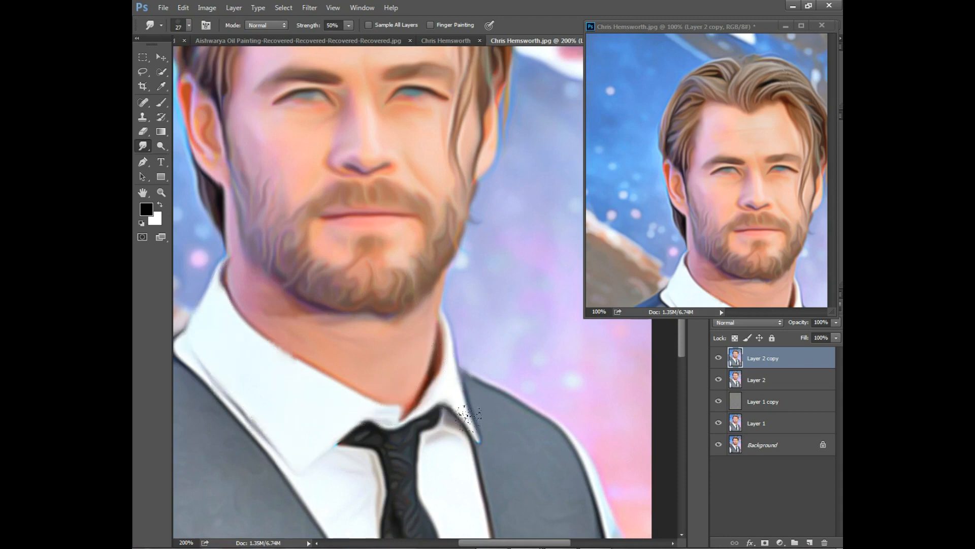
scroll(427, 403, down, 5)
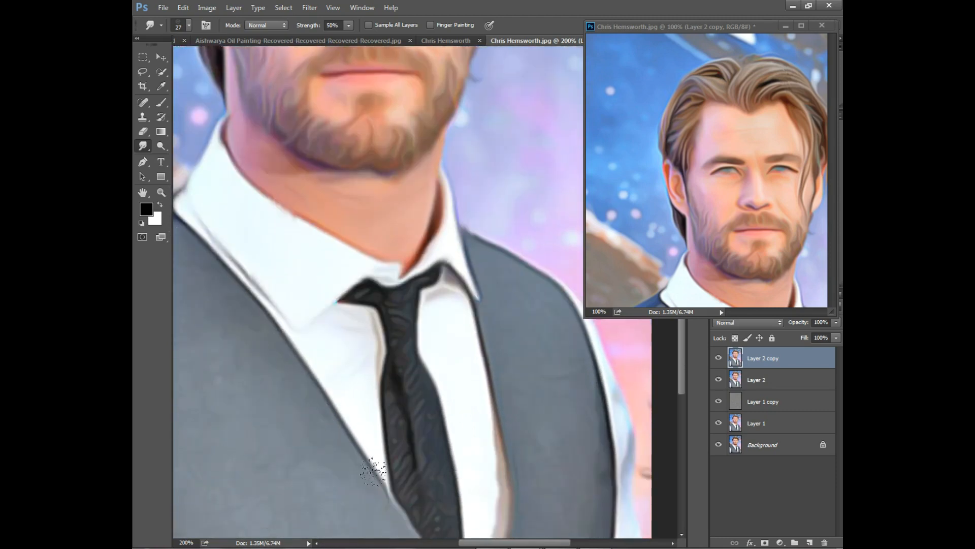
mouse_move(394, 313)
mouse_down()
mouse_move(398, 436)
mouse_move(407, 369)
mouse_move(422, 493)
mouse_move(415, 385)
mouse_up()
scroll(457, 362, down, 4)
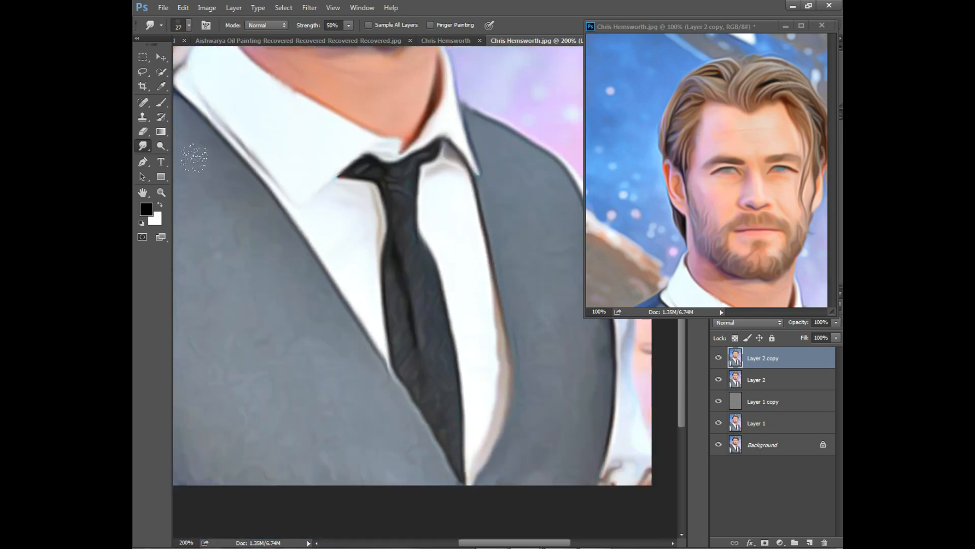
Set the Smudge brush size to 91 px and smudge down the lower-left edge of the vest
key(h)
mouse_move(234, 157)
mouse_down()
mouse_move(435, 268)
mouse_move(370, 242)
mouse_up()
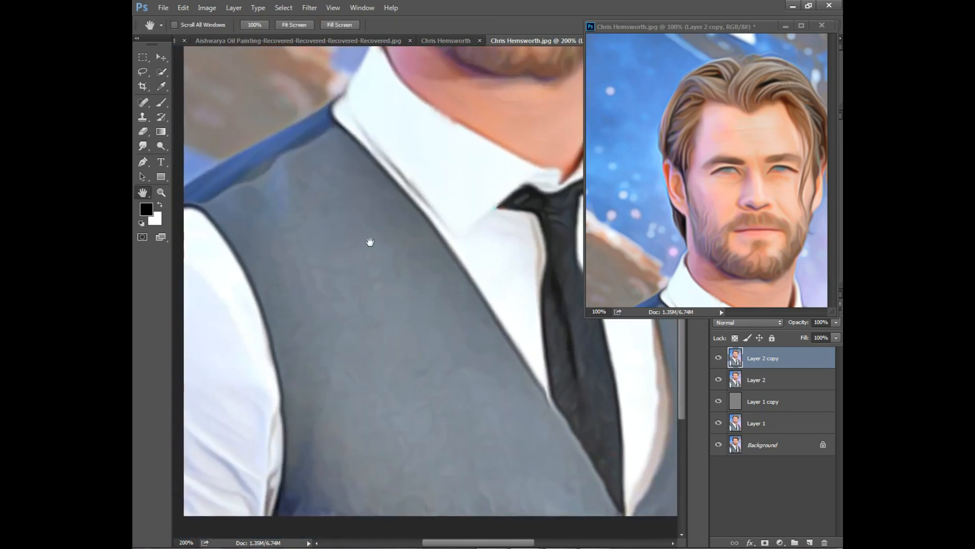
key(ctrl+1)
click(143, 146)
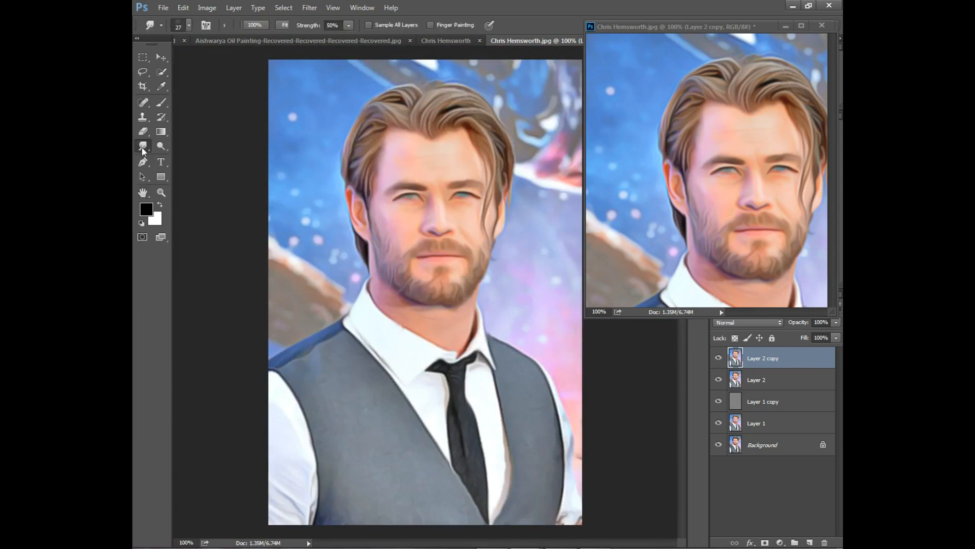
click(189, 26)
drag(205, 62, 222, 63)
click(484, 4)
mouse_move(292, 402)
mouse_down()
mouse_move(316, 477)
mouse_move(287, 455)
mouse_move(309, 497)
mouse_move(285, 495)
mouse_up()
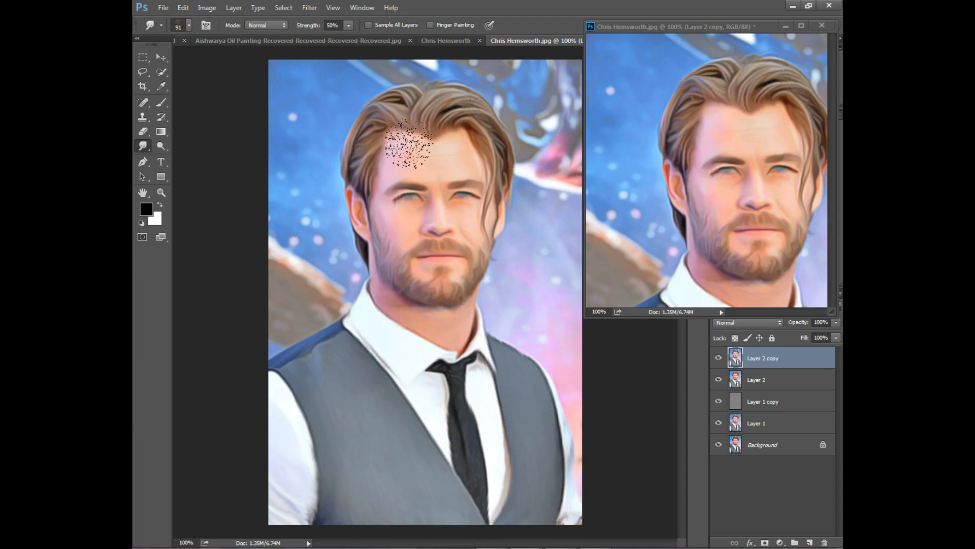
Toggle the top layer's visibility to compare the result, then close the floating preview window
click(719, 359)
click(719, 358)
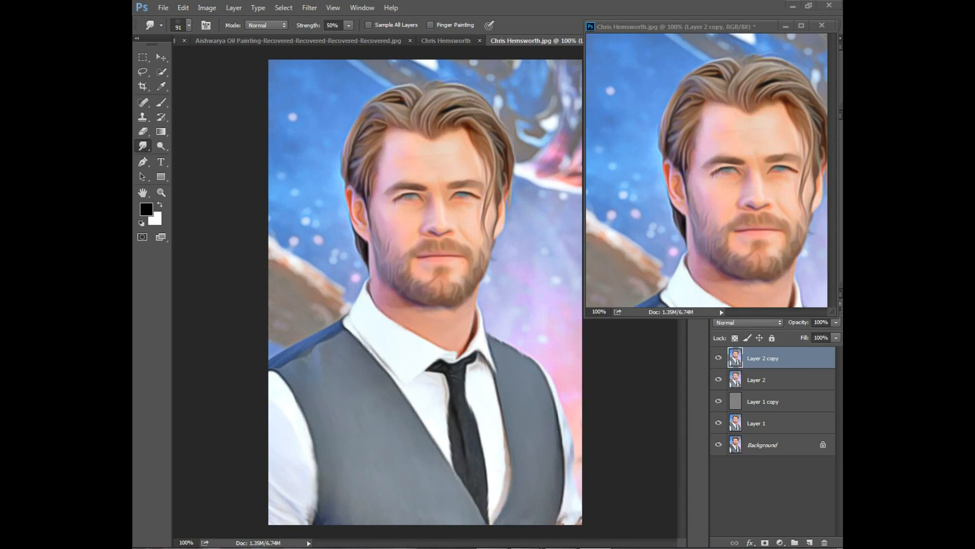
key(v)
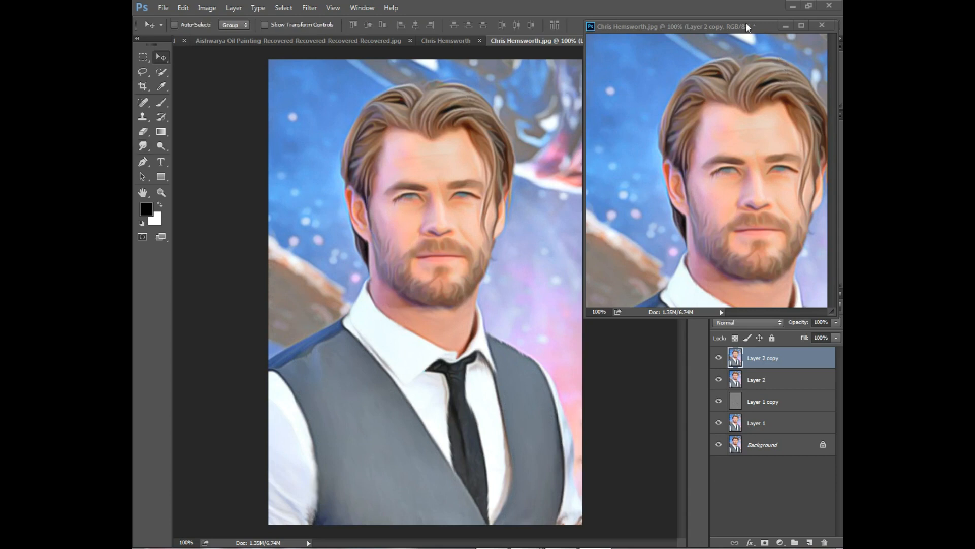
click(786, 25)
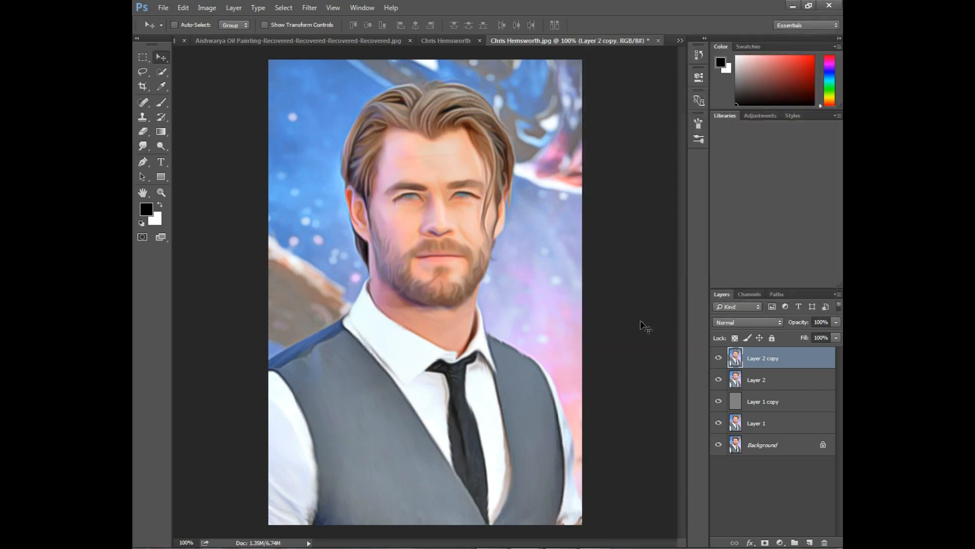
click(834, 323)
drag(819, 338, 825, 338)
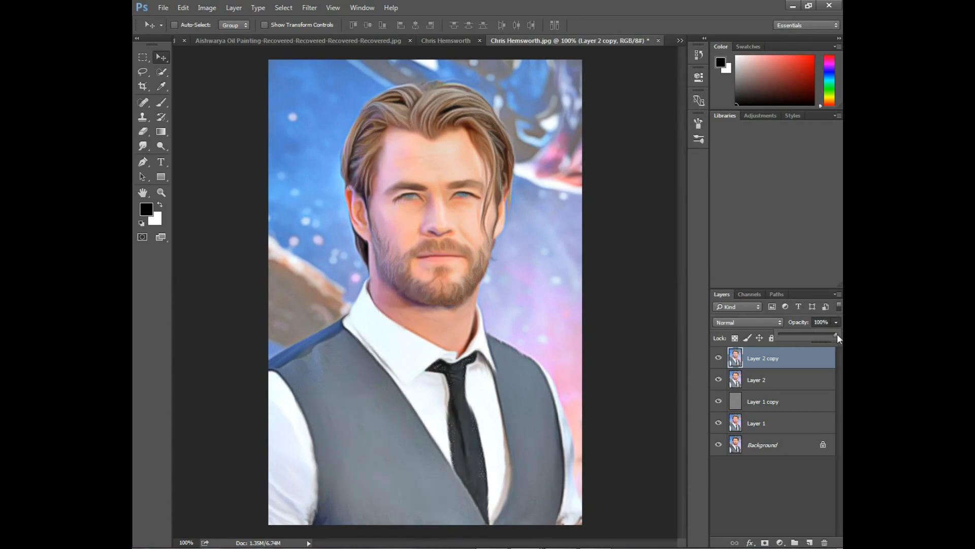
mouse_move(833, 335)
mouse_down()
mouse_move(780, 335)
mouse_move(824, 335)
mouse_up()
click(696, 548)
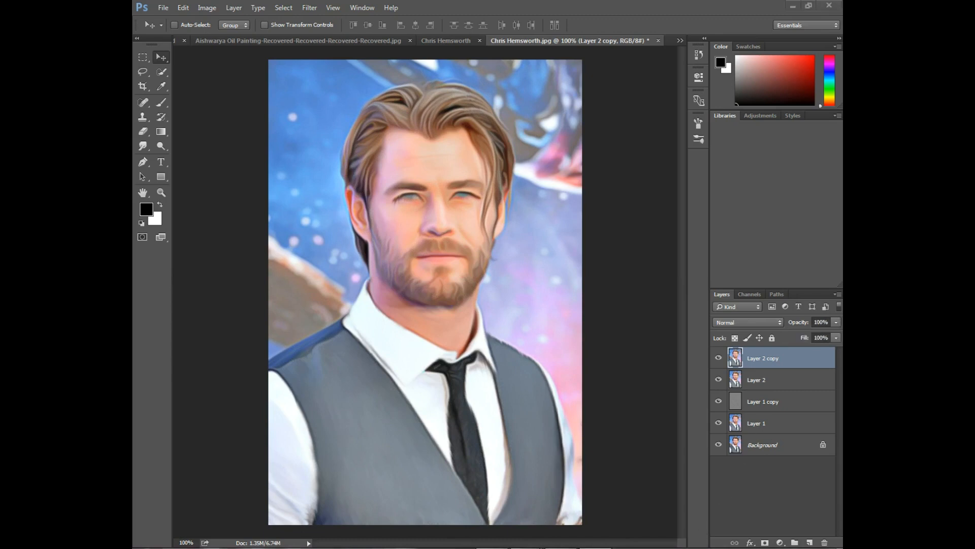
click(641, 301)
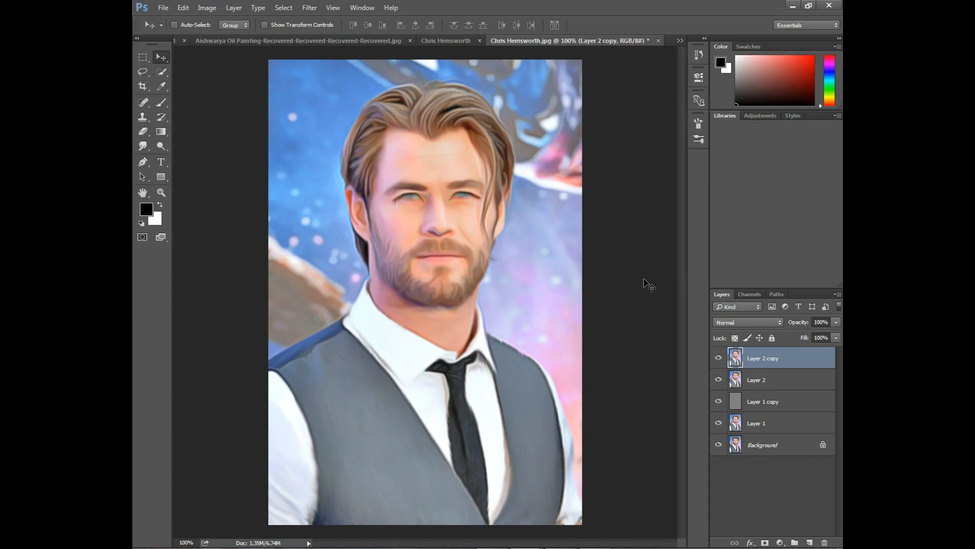
Duplicate the top layer and convert the copy for smart filters
key(ctrl+j)
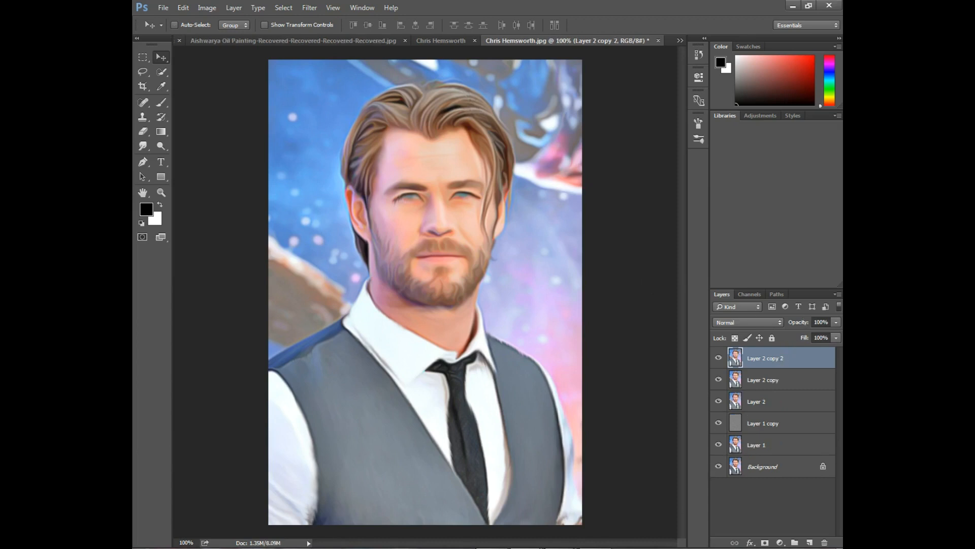
click(594, 547)
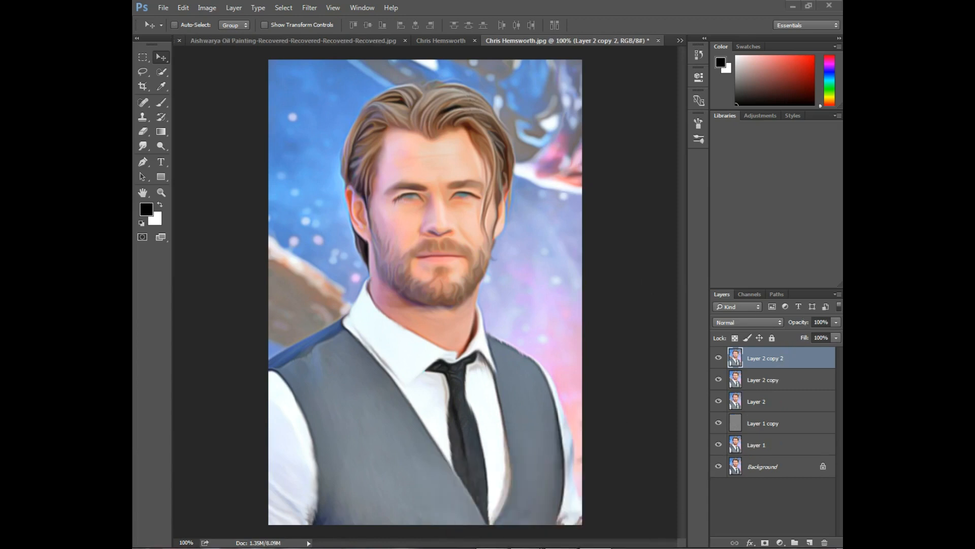
click(310, 11)
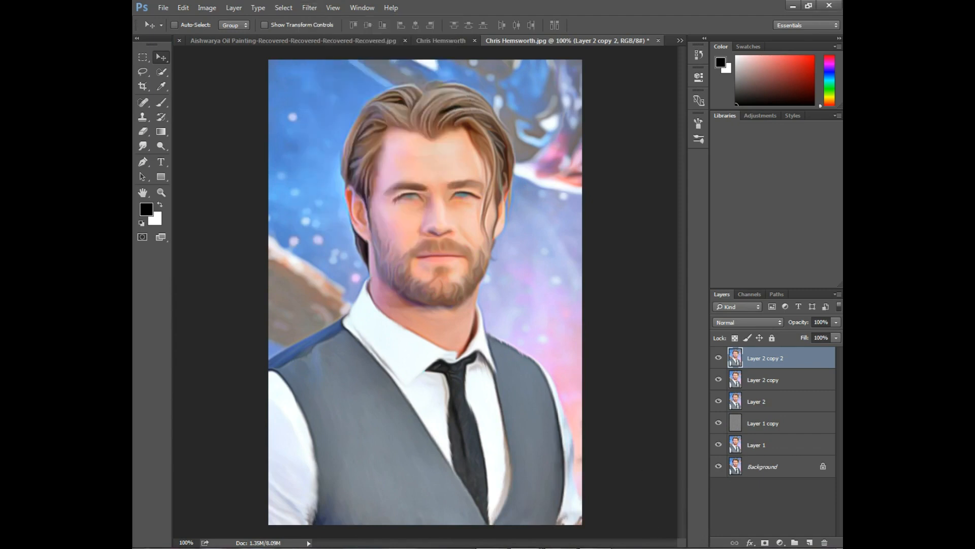
click(307, 7)
click(318, 28)
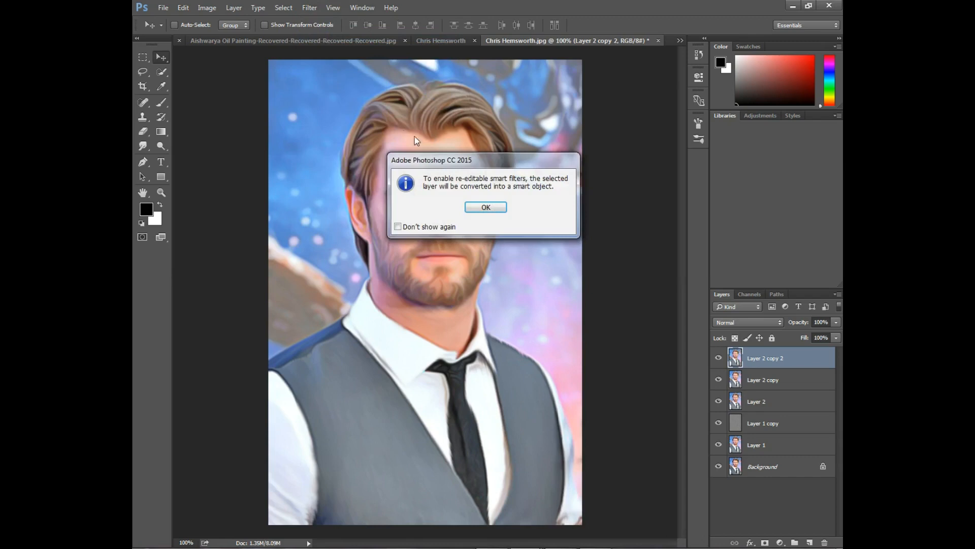
click(479, 204)
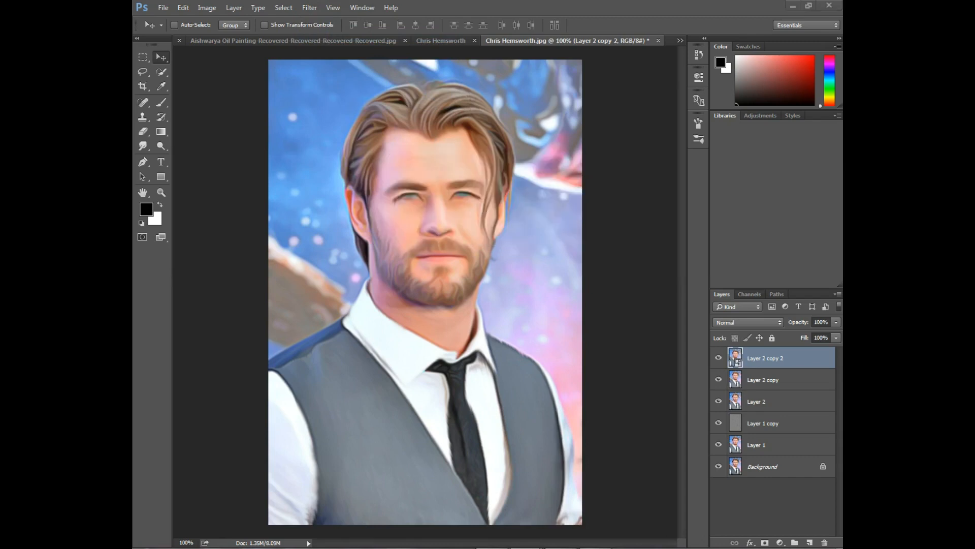
Open Camera Raw Filter and set Exposure -0.35, Contrast +20, Highlights +24, Shadows +12, Whites -10, Blacks -7 and Clarity +13
click(305, 8)
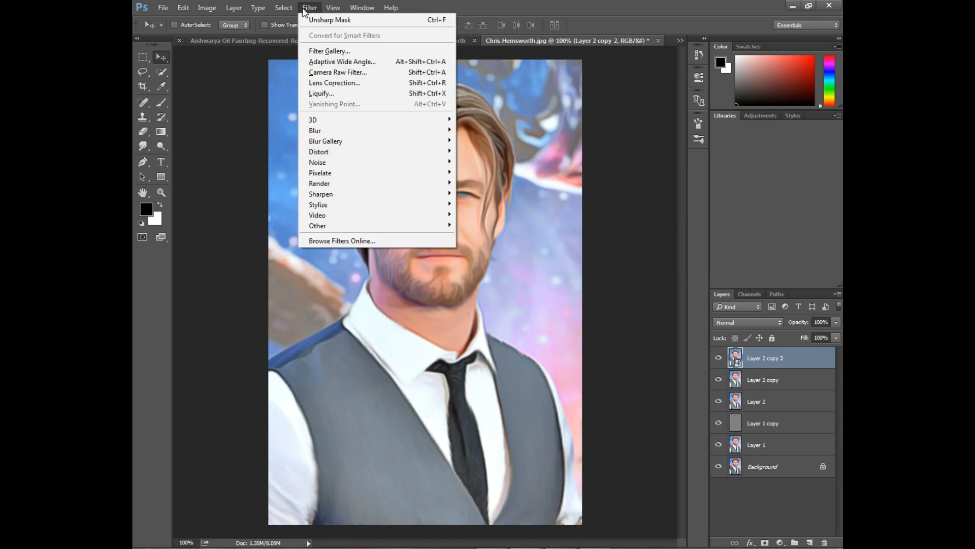
click(343, 71)
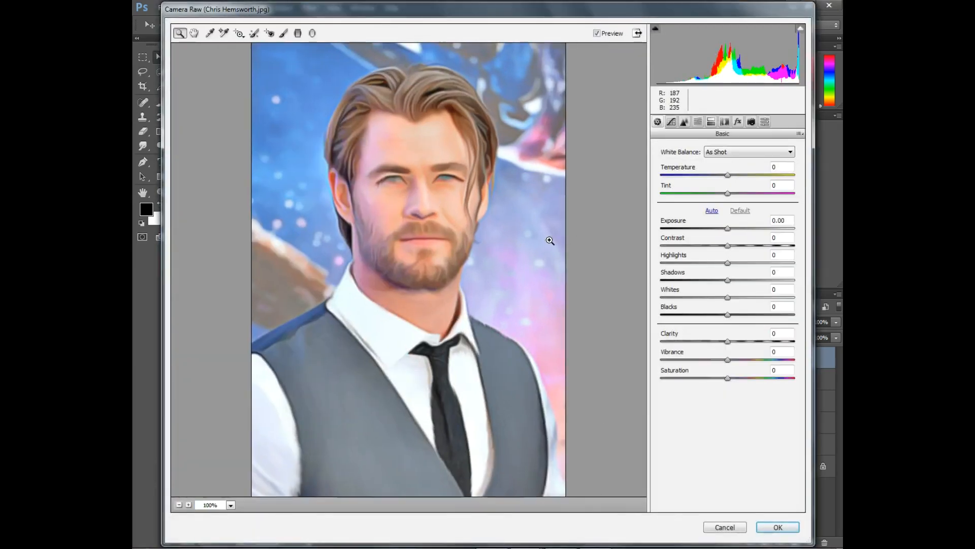
drag(727, 228, 736, 343)
drag(734, 340, 727, 360)
click(728, 360)
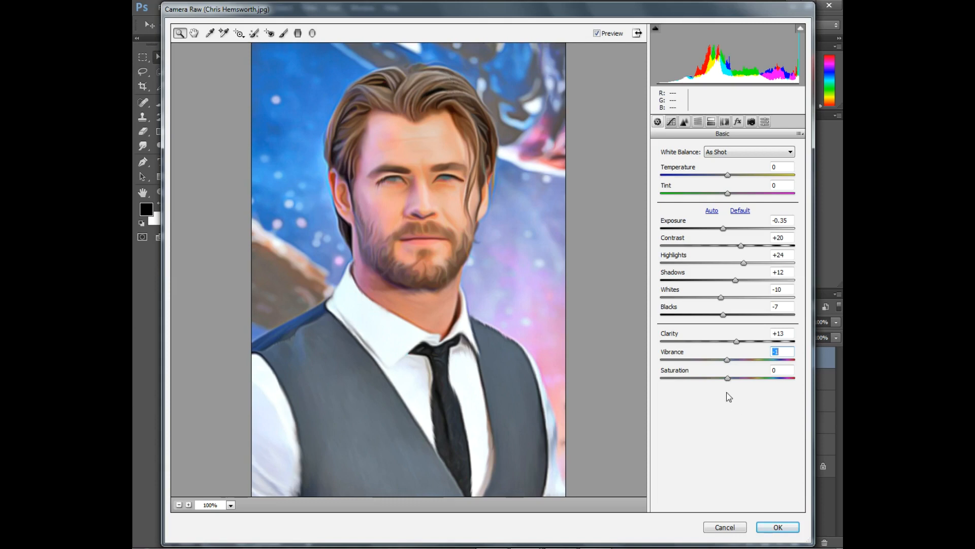
In Camera Raw's HSL panel, set hues to Reds -12, Oranges -1, Yellows +7, Greens -8 and Blues +12
click(698, 122)
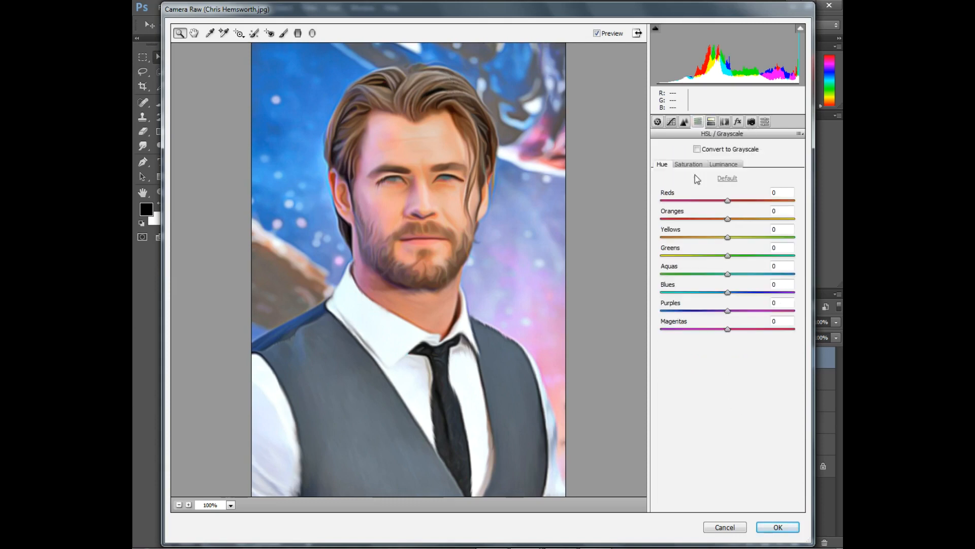
mouse_move(727, 200)
mouse_down()
mouse_move(714, 201)
mouse_move(742, 203)
mouse_move(718, 203)
mouse_move(740, 222)
mouse_move(727, 219)
mouse_up()
drag(728, 255, 733, 240)
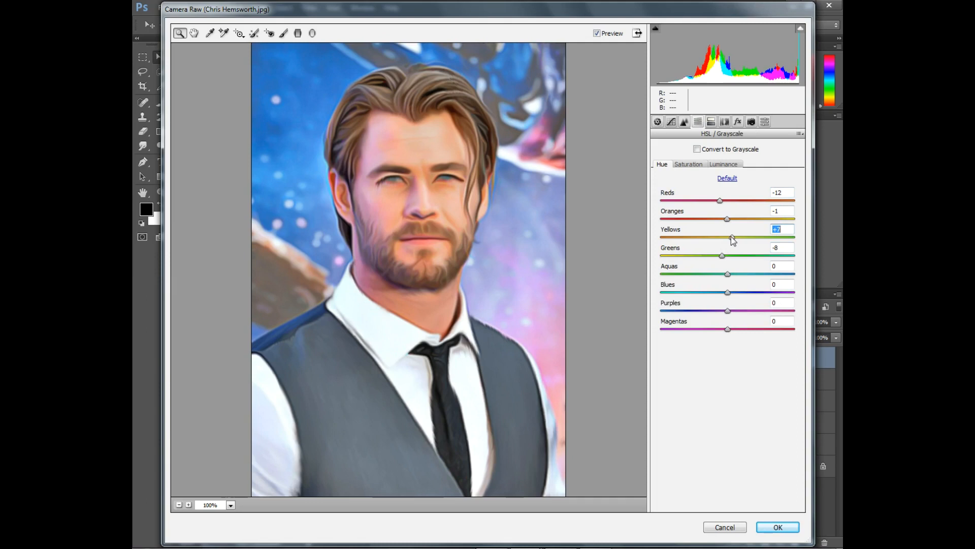
drag(728, 294, 724, 310)
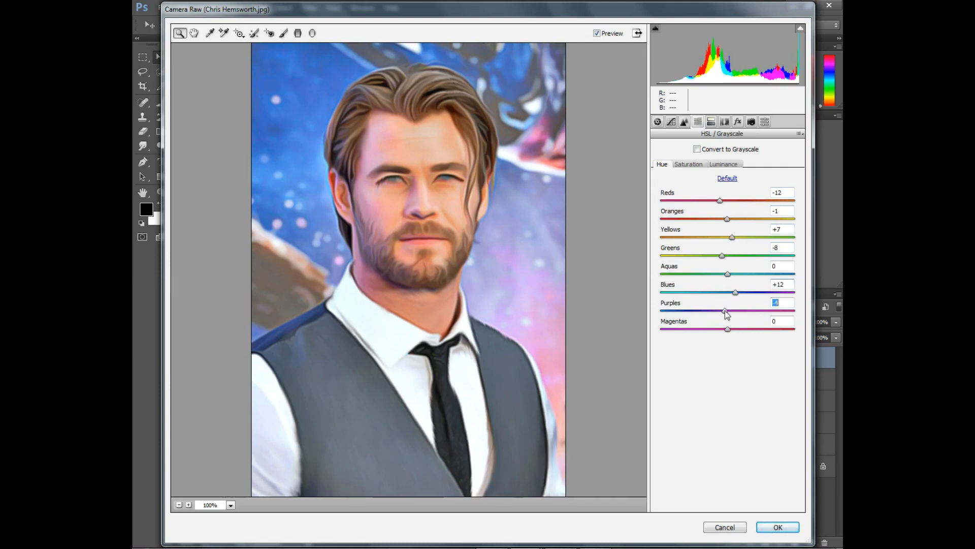
Lower the HSL saturation of Reds to -10 and Oranges to -3, and adjust the Greens and Blues saturation
click(689, 165)
drag(722, 199, 726, 220)
drag(728, 256, 724, 256)
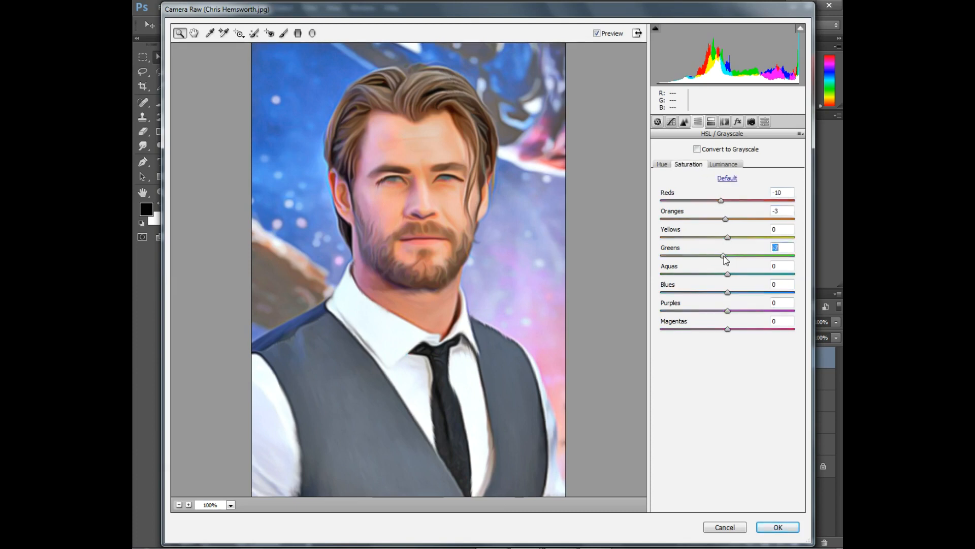
click(730, 293)
Adjust the HSL luminance sliders and apply the Camera Raw Filter
click(723, 164)
drag(728, 200, 726, 293)
click(778, 526)
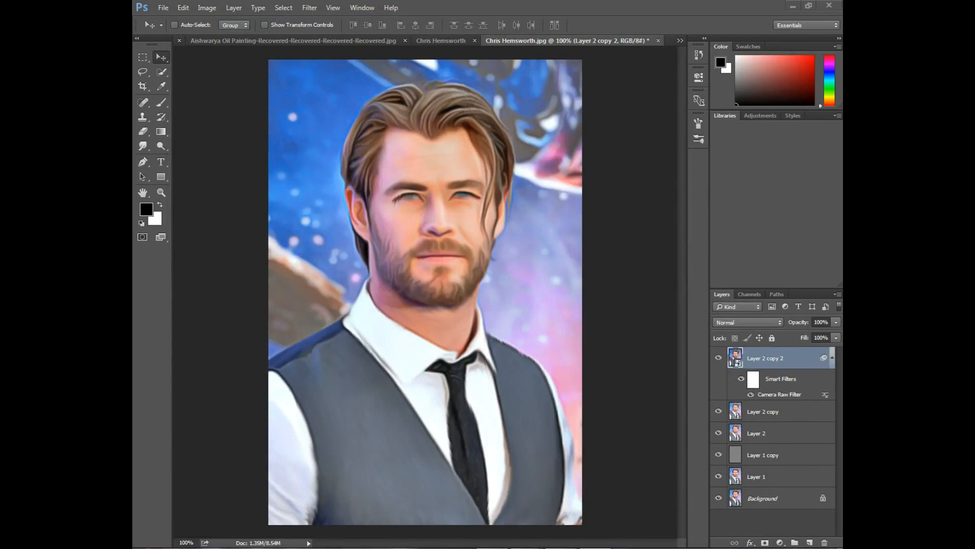
Lower the top layer's opacity to about 60%
click(624, 274)
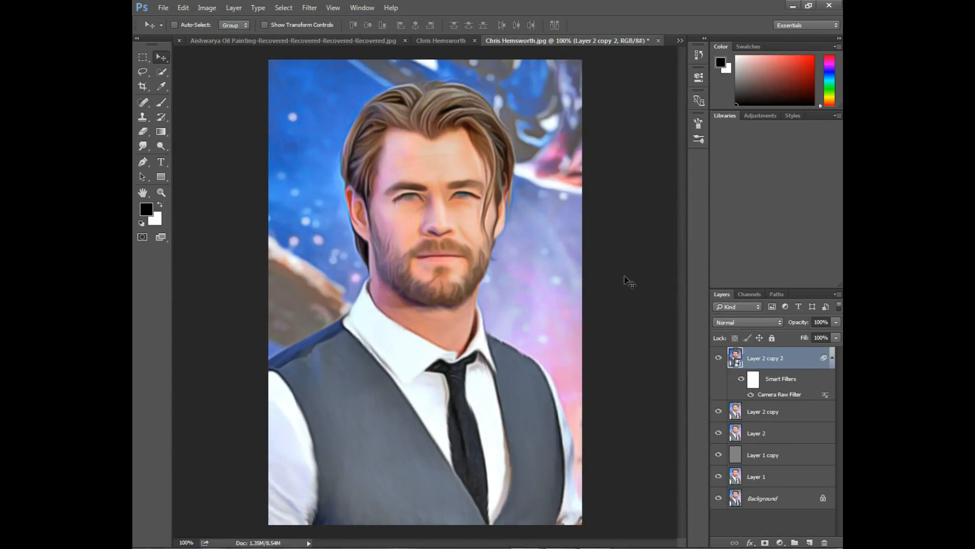
click(835, 338)
mouse_move(830, 350)
mouse_down()
mouse_move(780, 348)
mouse_move(840, 350)
mouse_up()
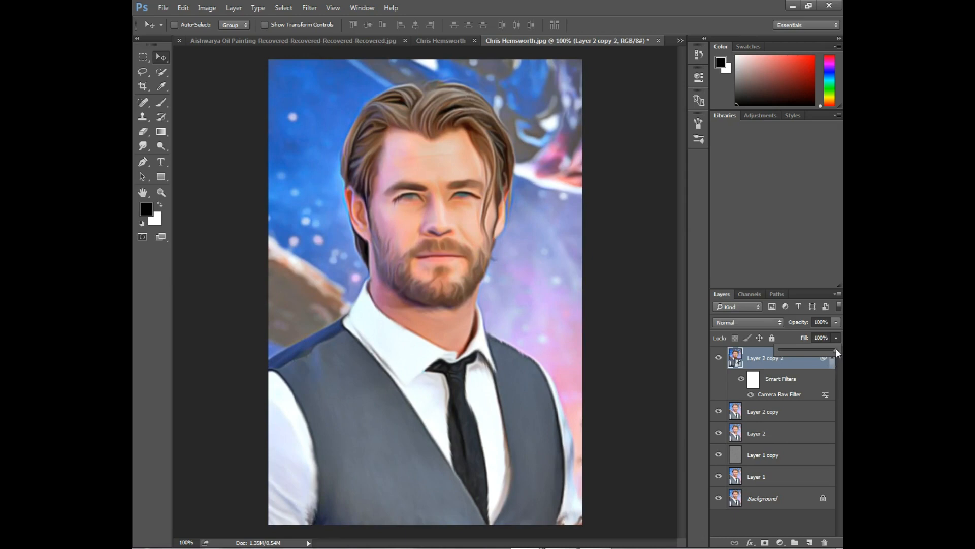
click(836, 322)
mouse_move(838, 336)
mouse_down()
mouse_move(755, 334)
mouse_move(831, 334)
mouse_move(806, 336)
mouse_up()
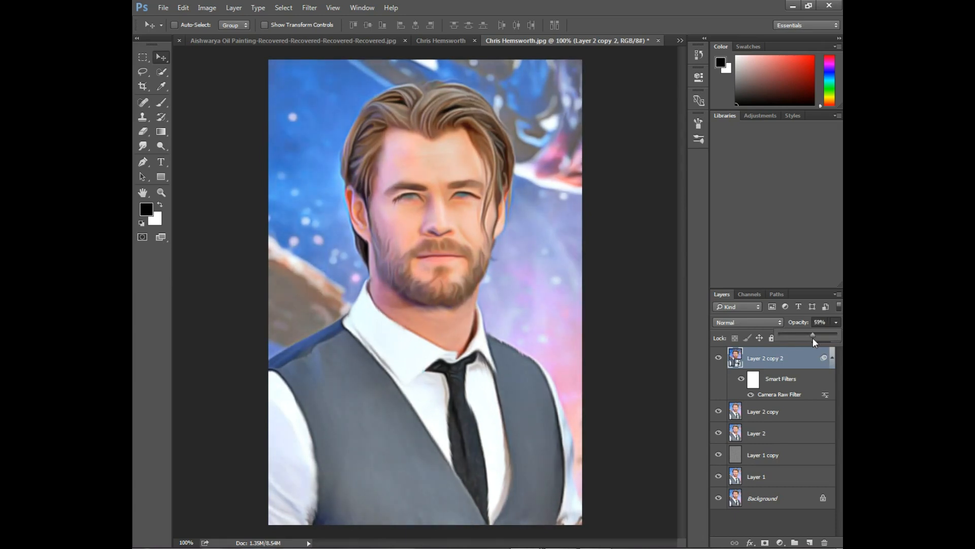
click(836, 322)
Set the top layer's opacity to 75% after inspecting the face up close
key(ctrl+plus)
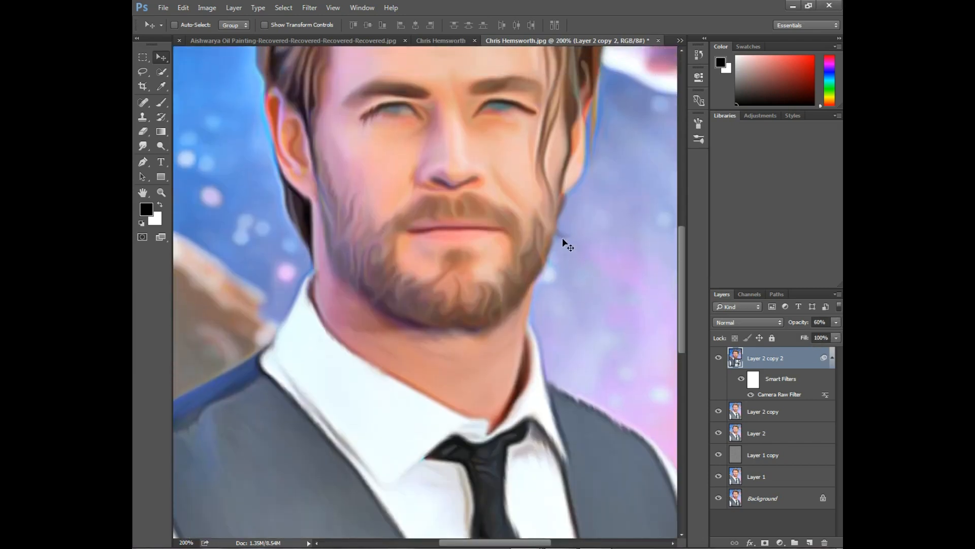
scroll(563, 243, up, 4)
scroll(563, 239, up, 5)
scroll(558, 245, down, 2)
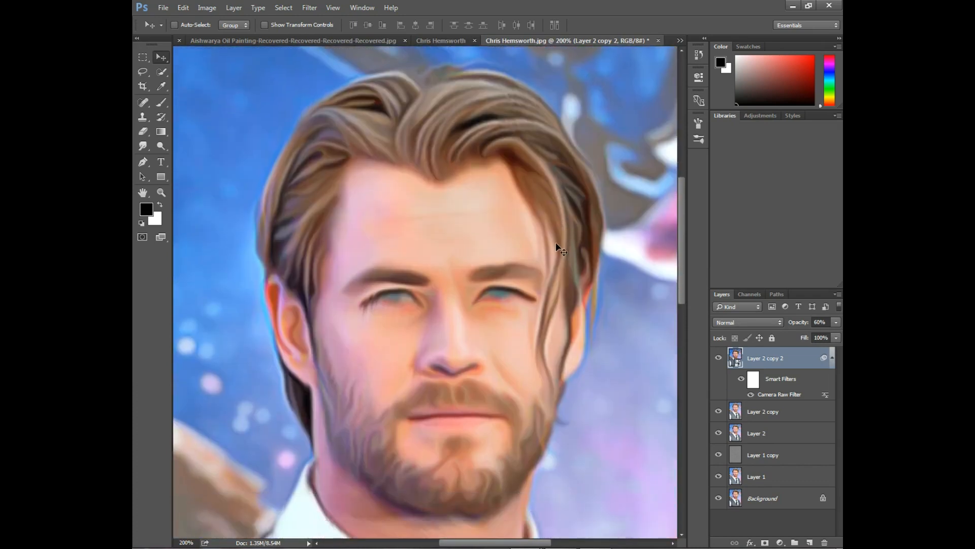
key(ctrl+minus)
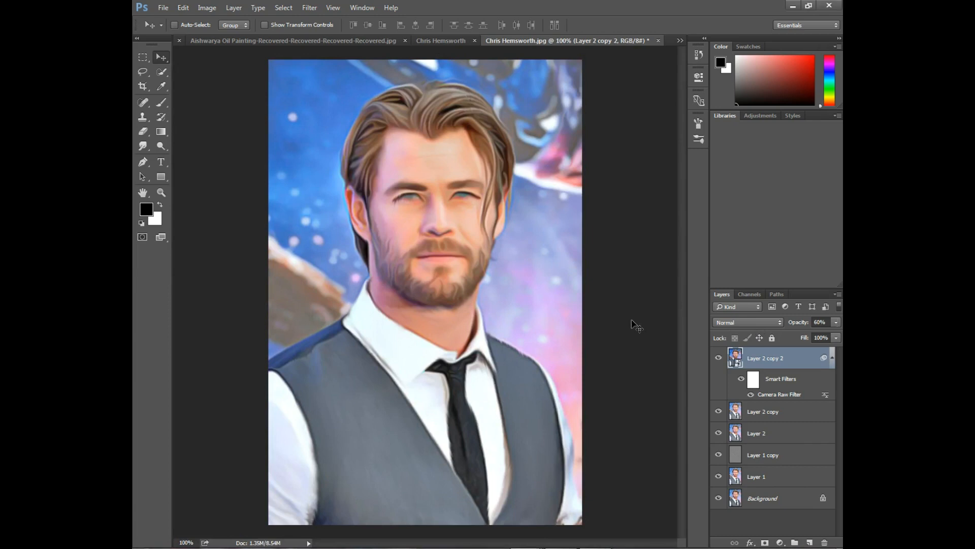
click(836, 323)
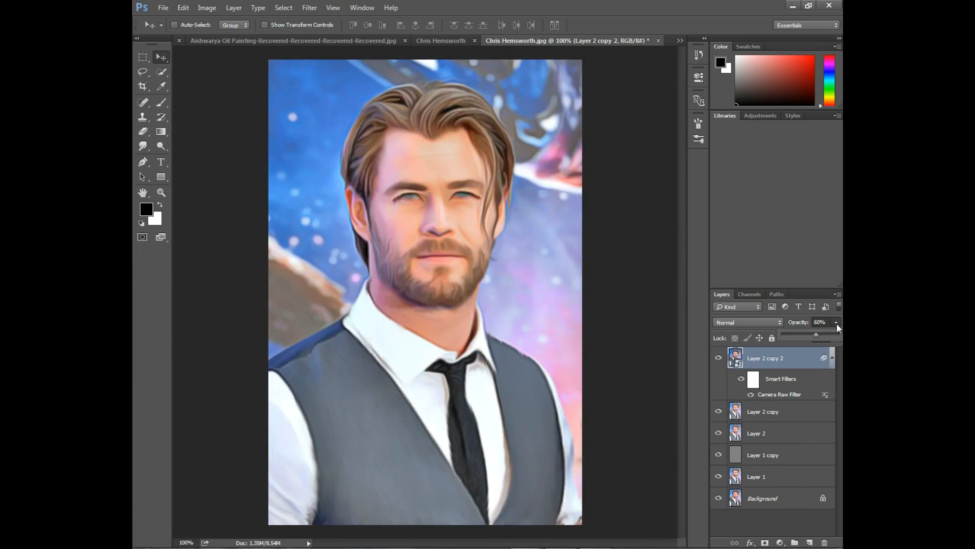
drag(811, 336, 803, 337)
drag(820, 335, 826, 335)
click(659, 337)
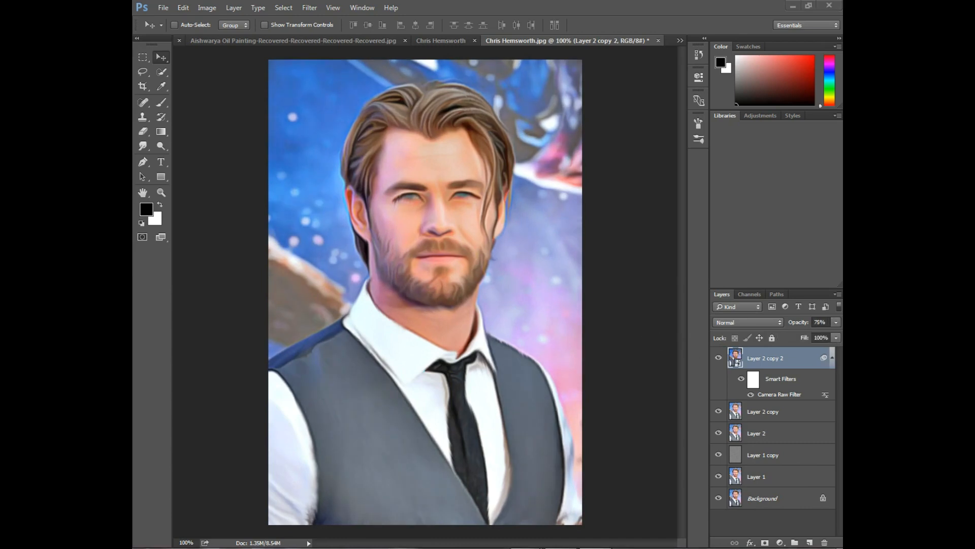